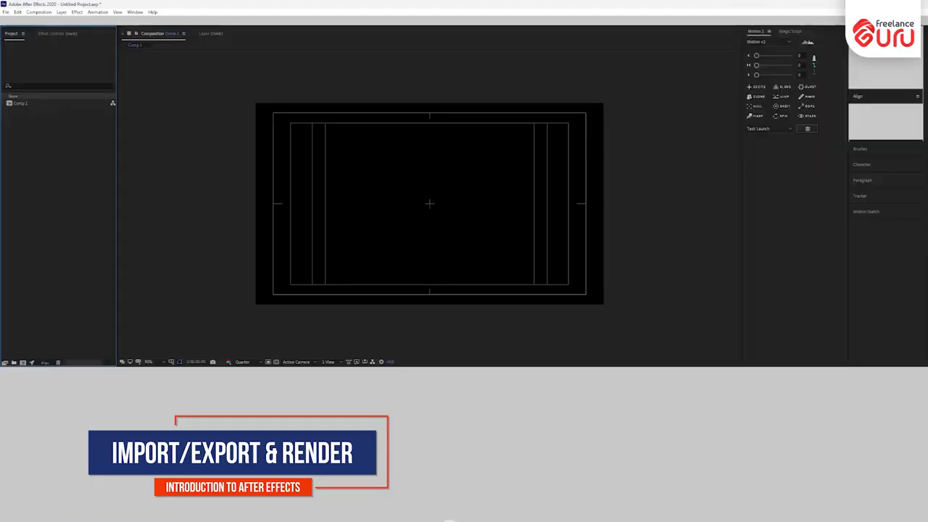
pyautogui.click(6, 12)
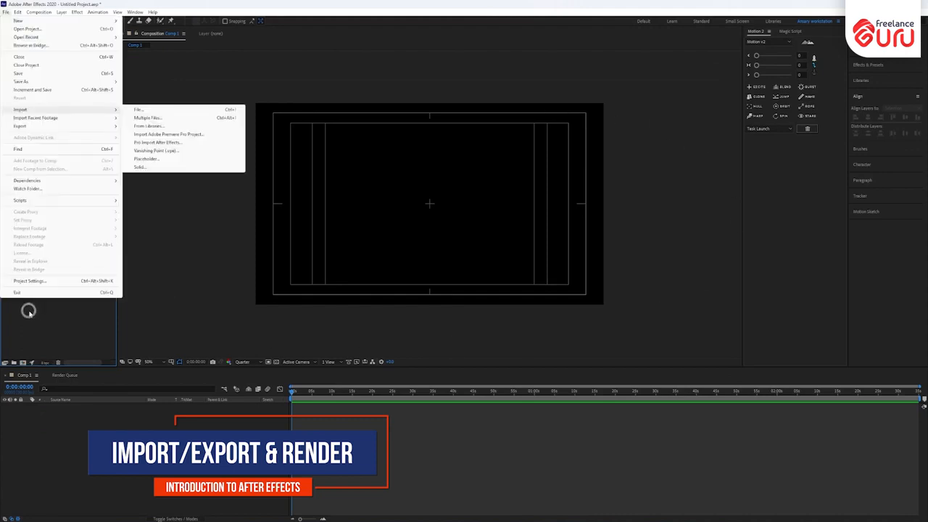
pyautogui.click(27, 311)
pyautogui.click(6, 12)
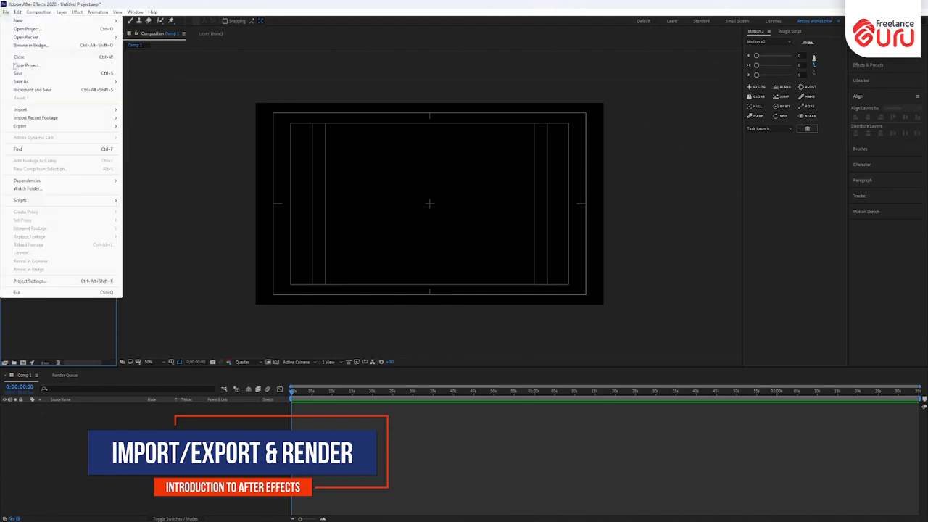
pyautogui.moveTo(32, 110)
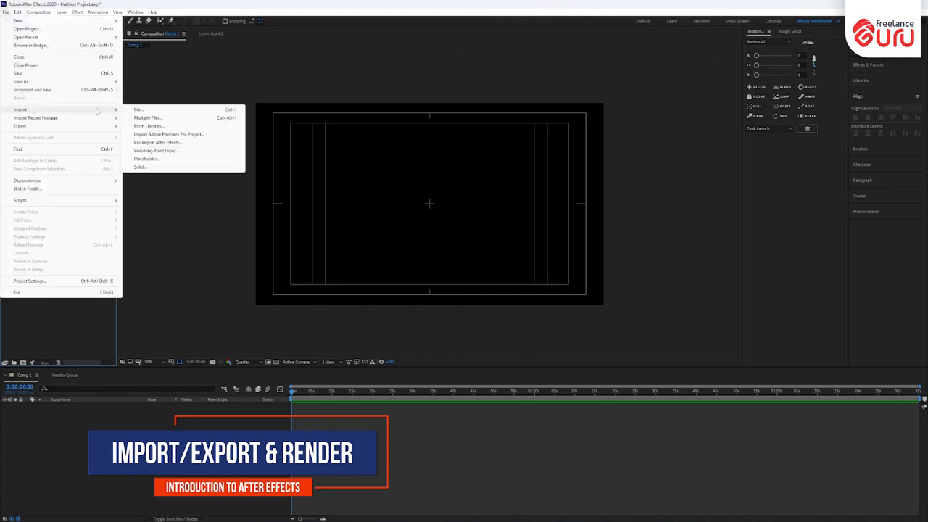
pyautogui.click(135, 110)
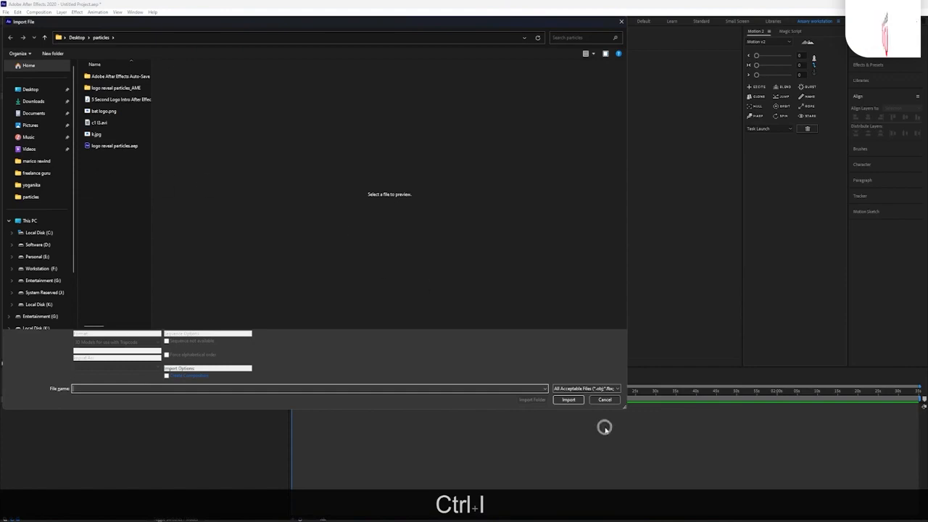
pyautogui.click(605, 399)
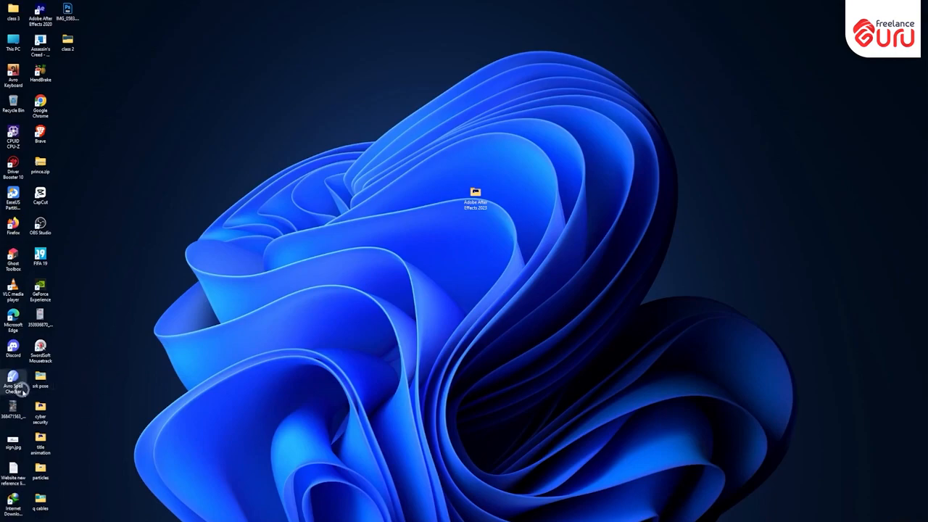
# Import the JPG whose name starts with 368471563 from the desktop and bat logo.png from the particles folder into the project
pyautogui.doubleClick(13, 410)
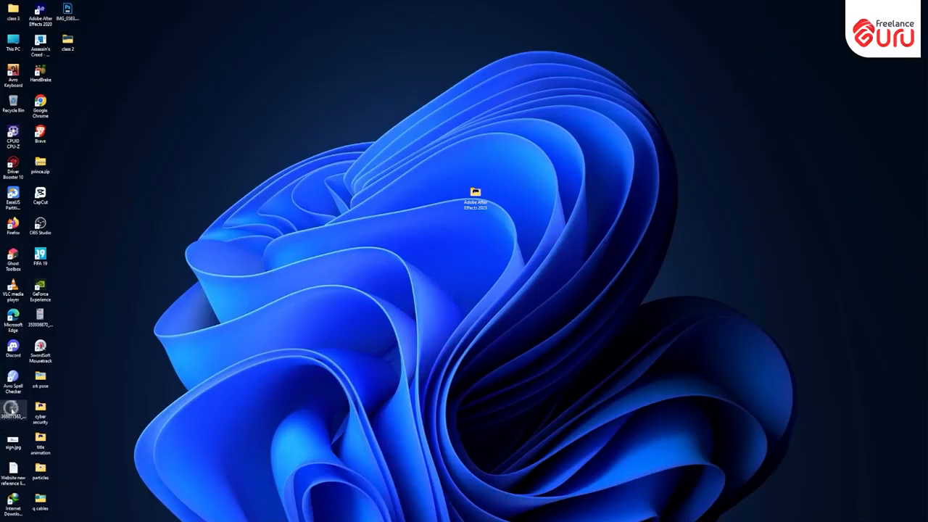
pyautogui.moveTo(12, 409); pyautogui.dragTo(50, 192)
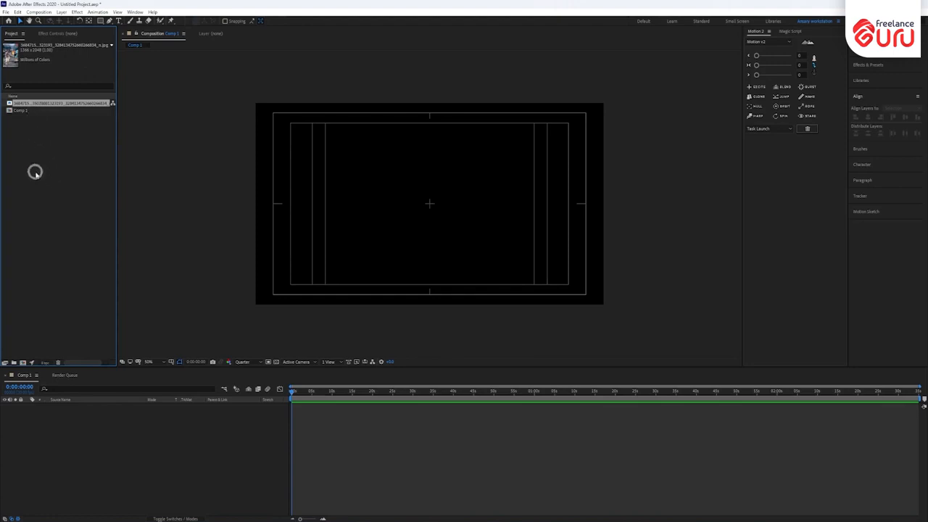
pyautogui.press('ctrl')
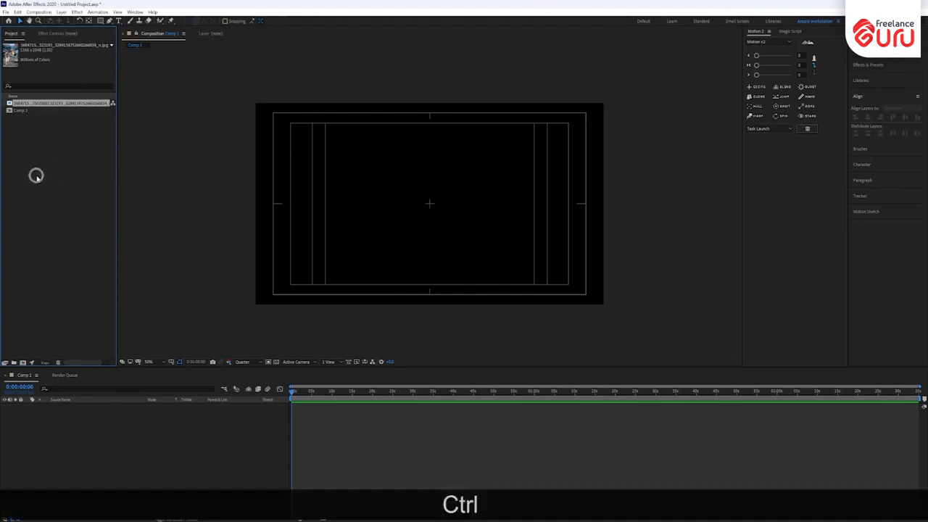
pyautogui.hotkey('ctrl', 'i')
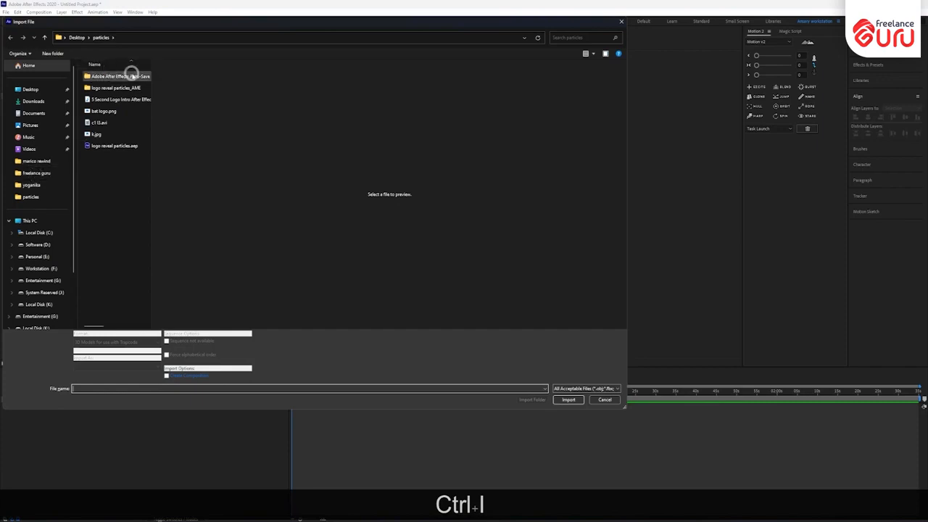
pyautogui.click(98, 111)
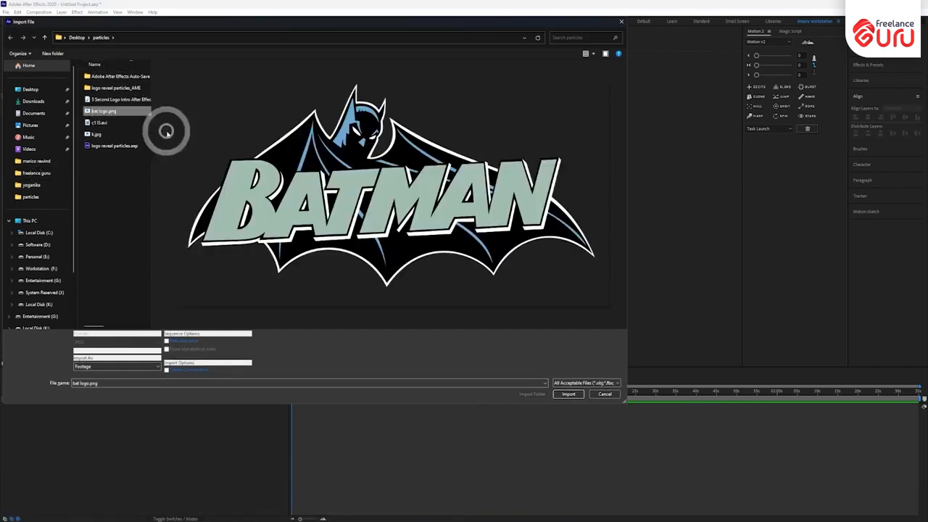
pyautogui.click(568, 394)
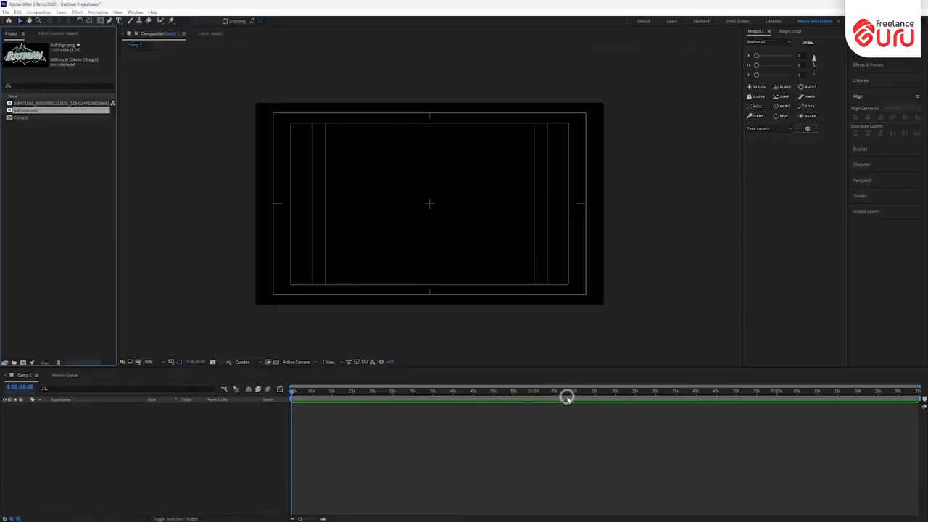
# Add bat logo.png to Comp 1 and keyframe its scale at 0% at the start of the timeline
pyautogui.moveTo(25, 111); pyautogui.dragTo(42, 434)
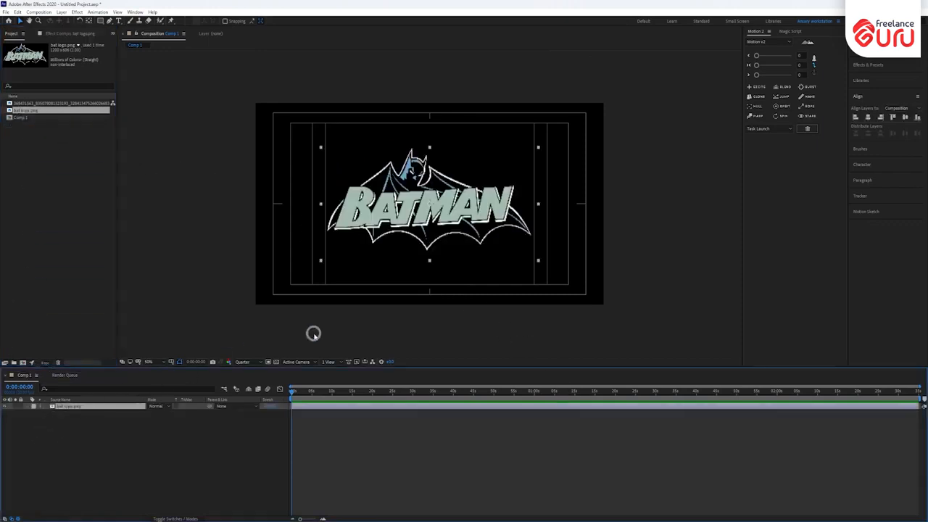
pyautogui.moveTo(539, 148); pyautogui.dragTo(536, 149)
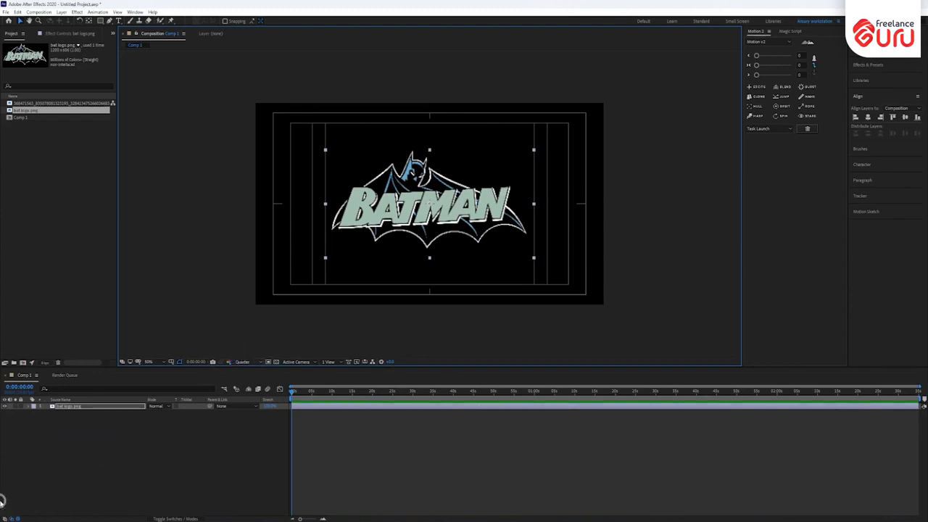
pyautogui.press('s')
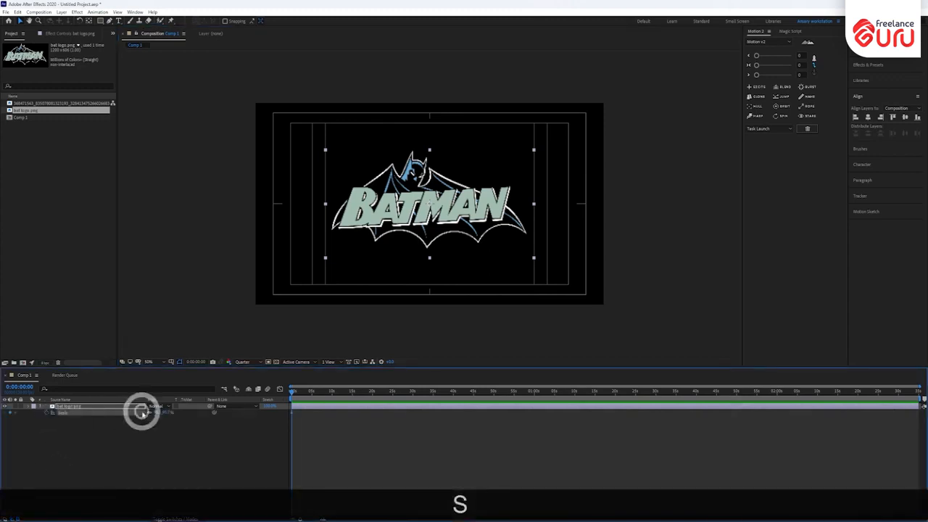
pyautogui.click(157, 413)
pyautogui.write('0')
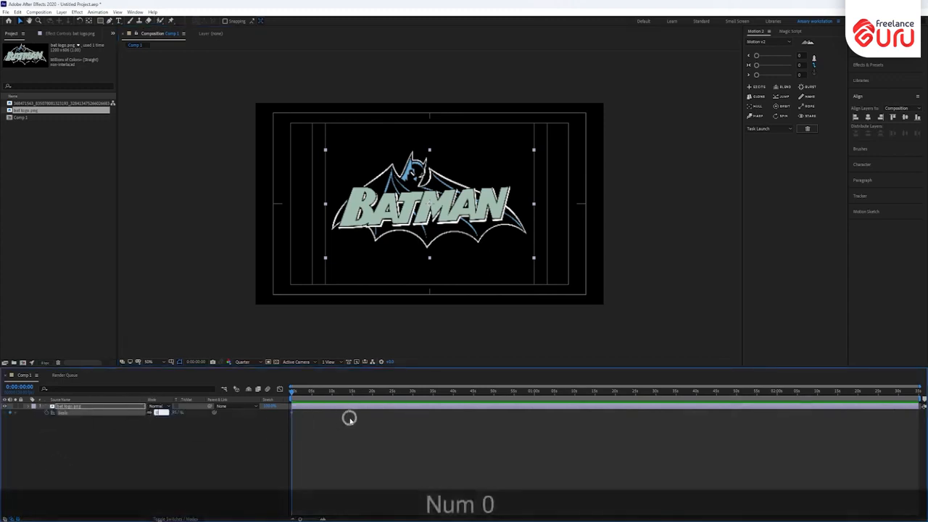
pyautogui.press('Return')
# Set the duration of Comp 1 to 0:00:05:00 in its composition settings
pyautogui.moveTo(294, 393); pyautogui.dragTo(336, 418)
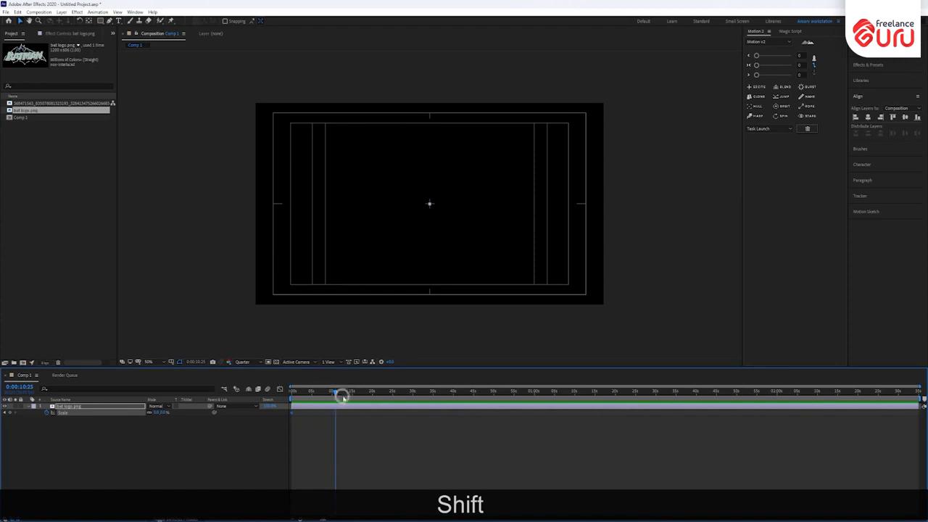
pyautogui.hotkey('ctrl', 'k')
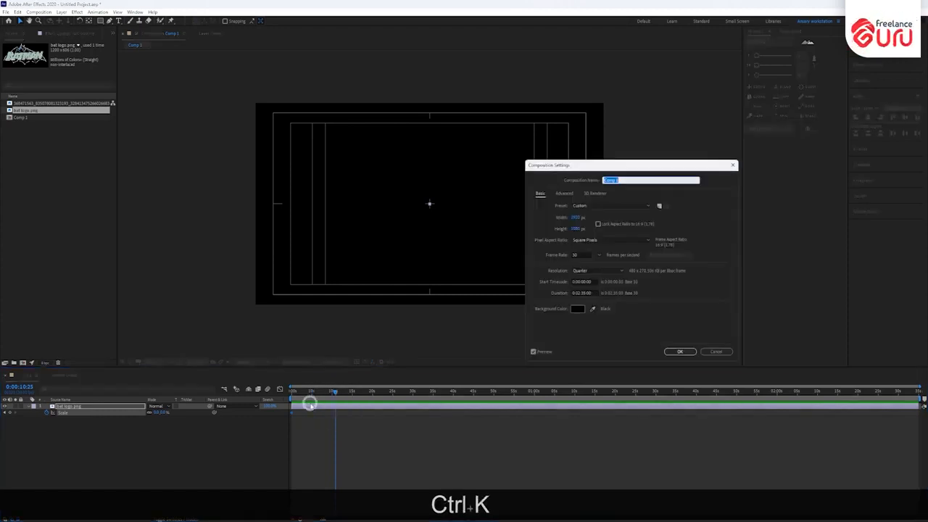
pyautogui.click(577, 291)
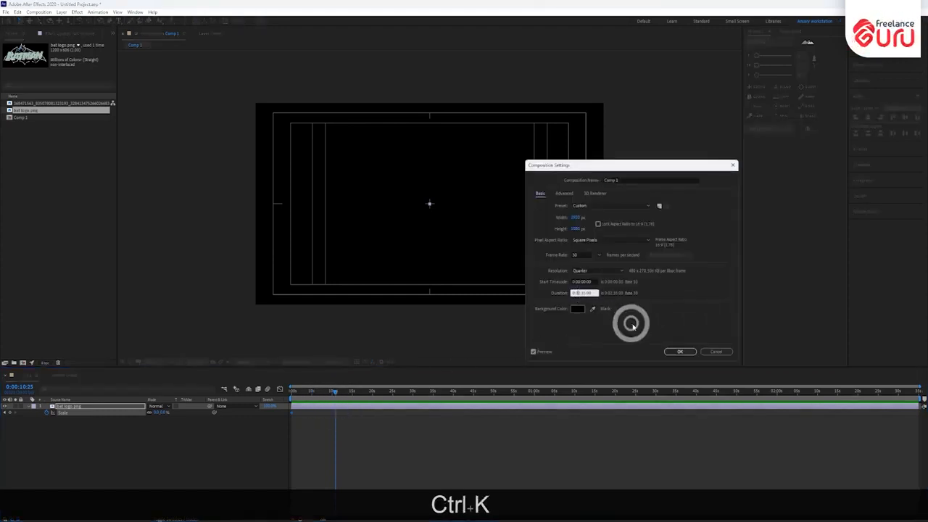
pyautogui.press('Right')
pyautogui.press('BackSpace')
pyautogui.write('0')
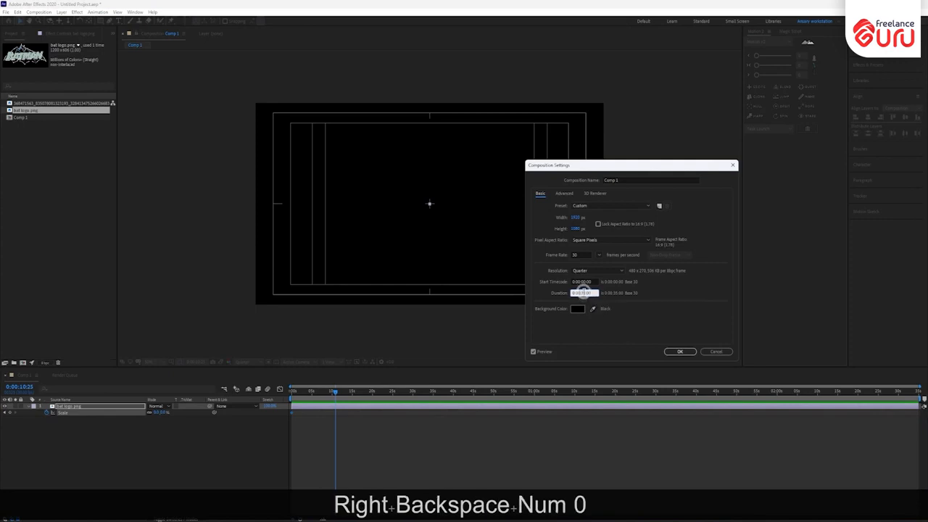
pyautogui.press('Right')
pyautogui.press('BackSpace')
pyautogui.press('BackSpace')
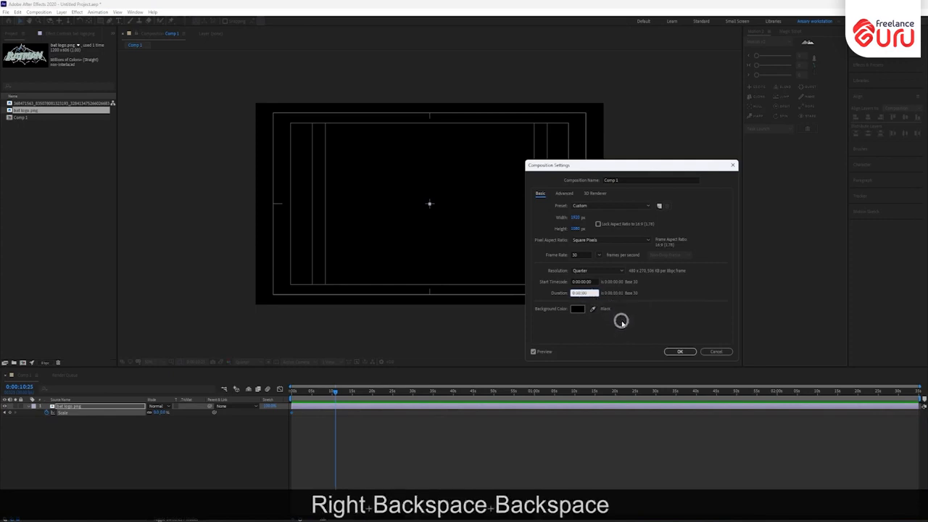
pyautogui.write('05:00')
pyautogui.click(685, 353)
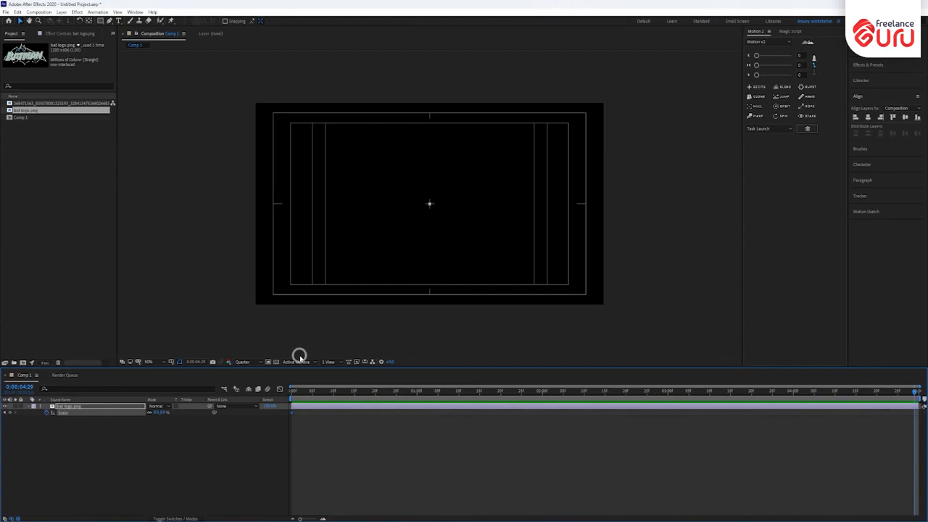
pyautogui.hotkey('ctrl', 'k')
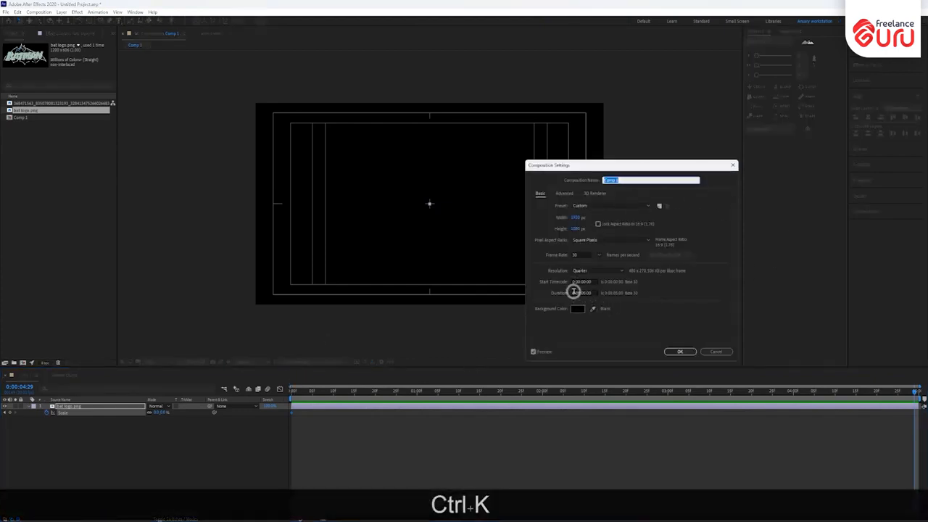
pyautogui.moveTo(582, 292); pyautogui.dragTo(607, 293)
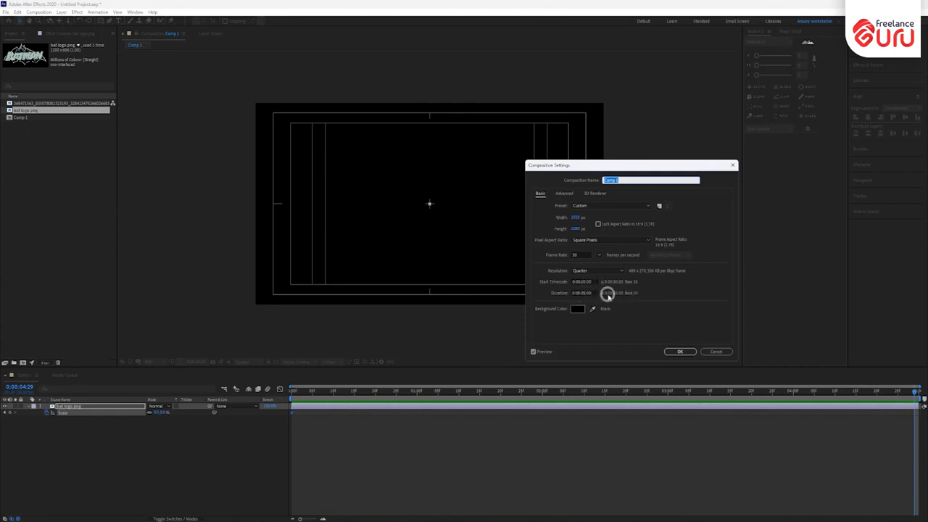
pyautogui.click(680, 351)
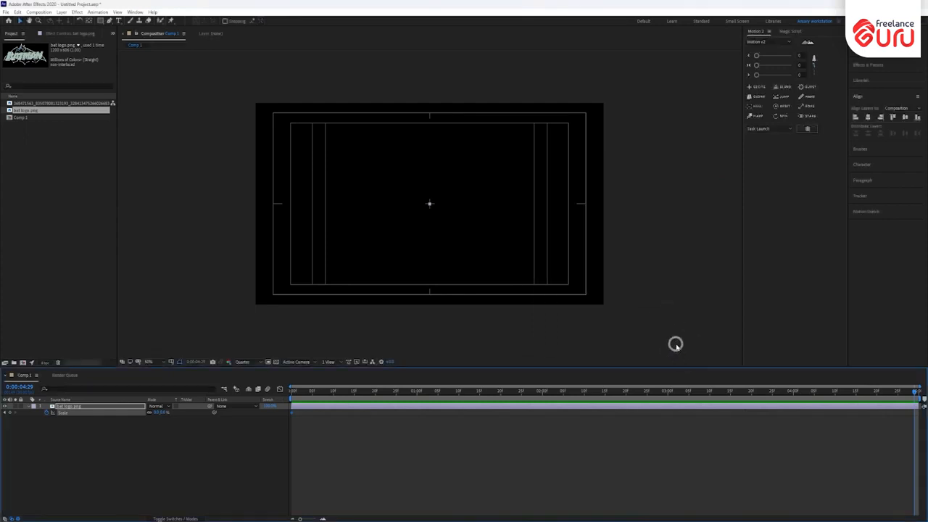
# Keyframe the bat logo layer's scale at 100% at 0:00:01:15
pyautogui.click(292, 393)
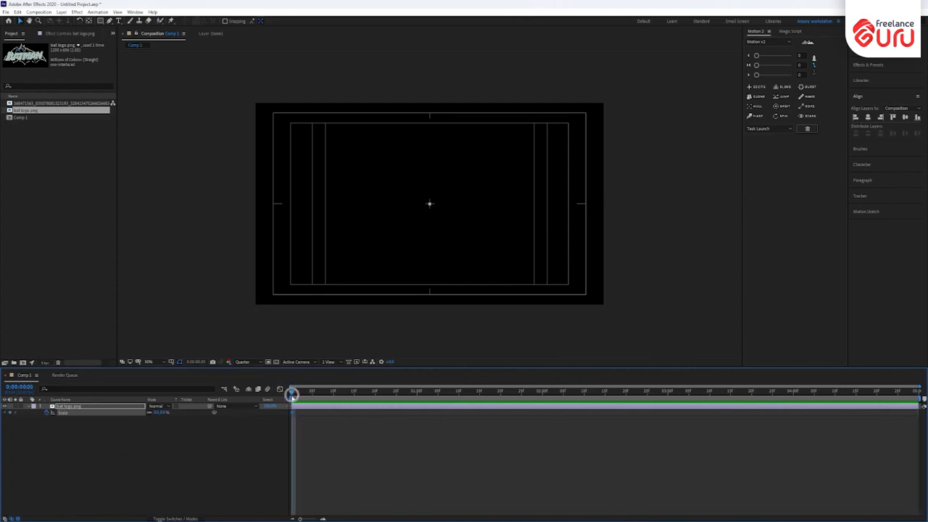
pyautogui.moveTo(293, 397); pyautogui.dragTo(479, 407)
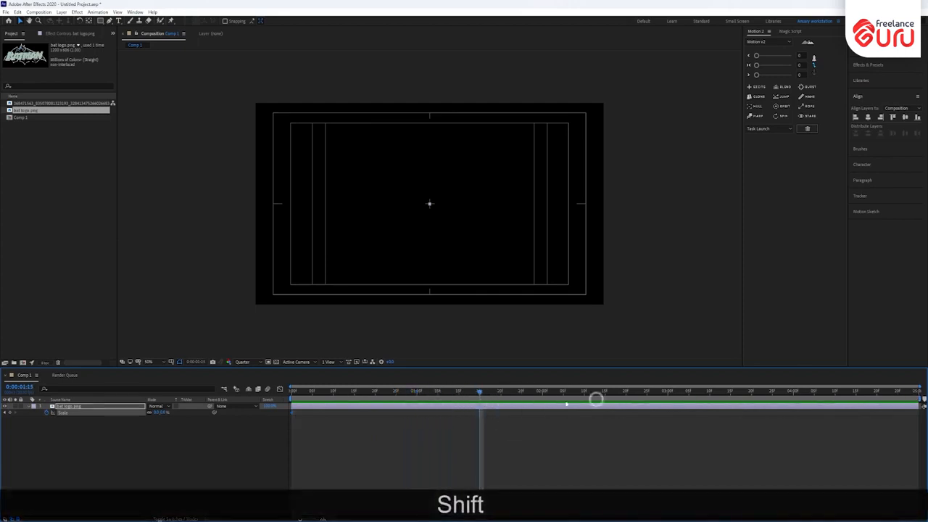
pyautogui.click(156, 412)
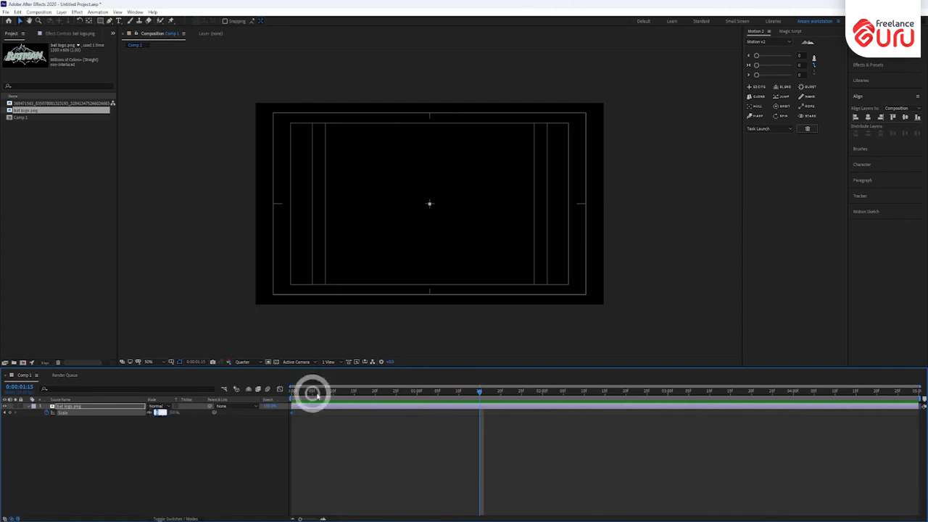
pyautogui.write('100')
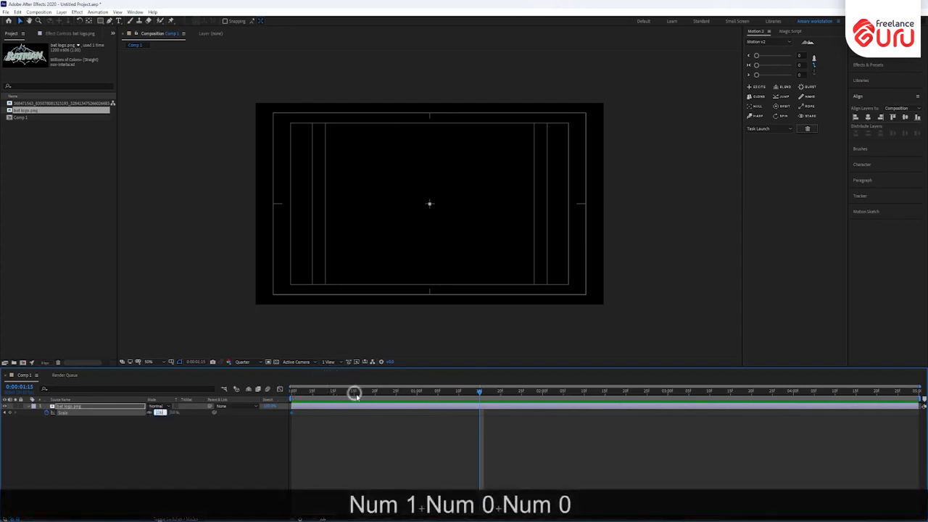
pyautogui.press('Return')
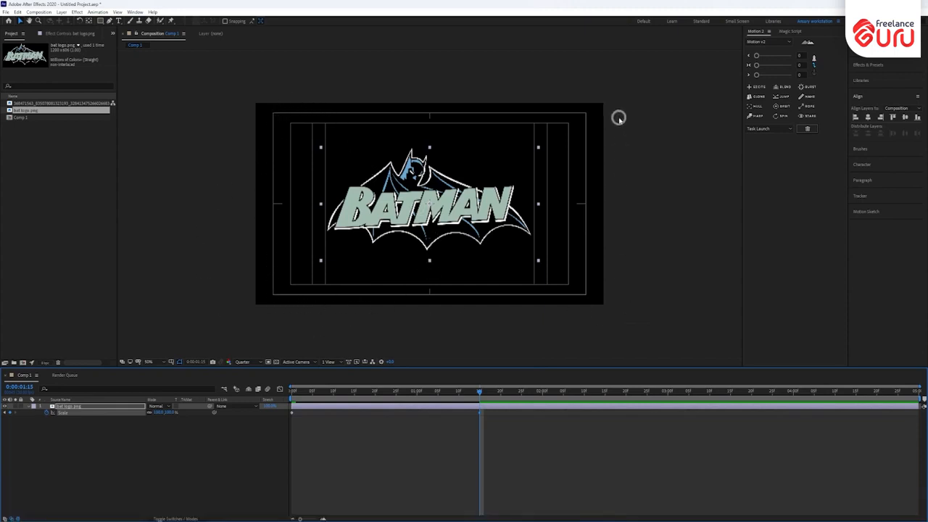
pyautogui.click(874, 120)
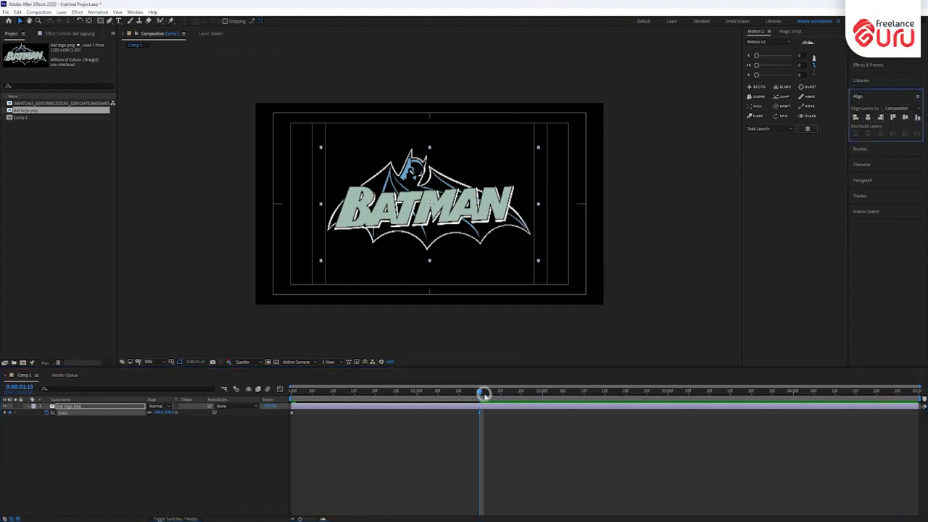
pyautogui.moveTo(479, 390)
pyautogui.mouseDown()
pyautogui.moveTo(264, 419)
pyautogui.moveTo(753, 367)
pyautogui.moveTo(270, 416)
pyautogui.moveTo(379, 391)
pyautogui.moveTo(479, 386)
pyautogui.moveTo(366, 398)
pyautogui.moveTo(487, 410)
pyautogui.moveTo(311, 422)
pyautogui.moveTo(483, 422)
pyautogui.moveTo(313, 421)
pyautogui.moveTo(383, 417)
pyautogui.moveTo(361, 414)
pyautogui.moveTo(369, 392)
pyautogui.moveTo(586, 394)
pyautogui.moveTo(480, 397)
pyautogui.mouseUp()
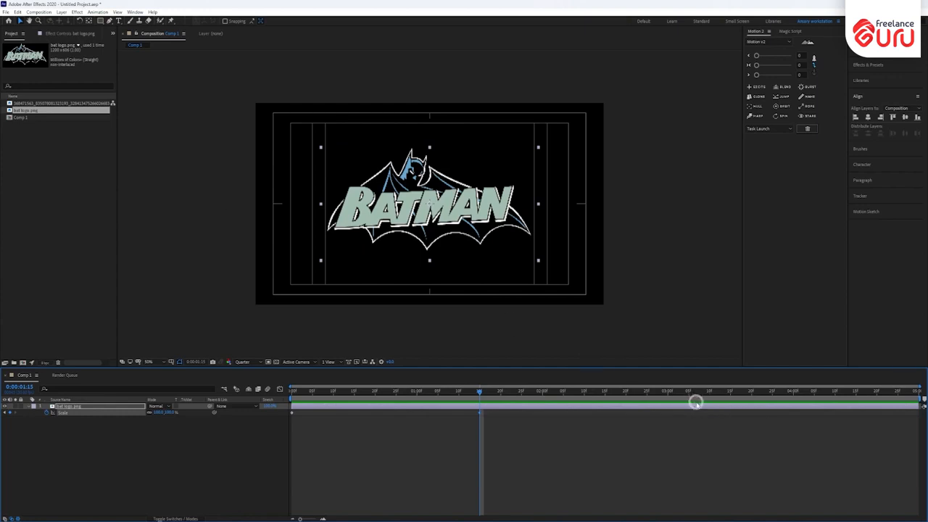
# Add Comp 1 to the render queue
pyautogui.click(5, 13)
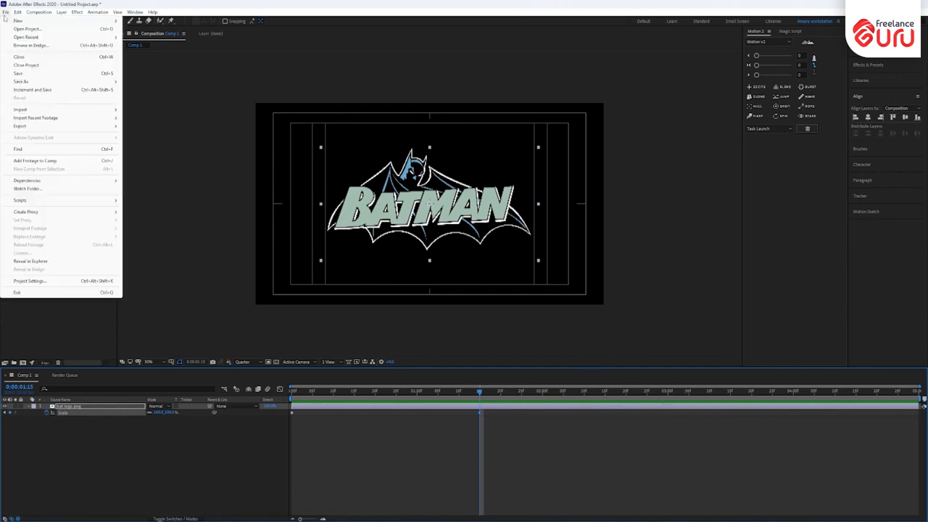
pyautogui.moveTo(32, 128)
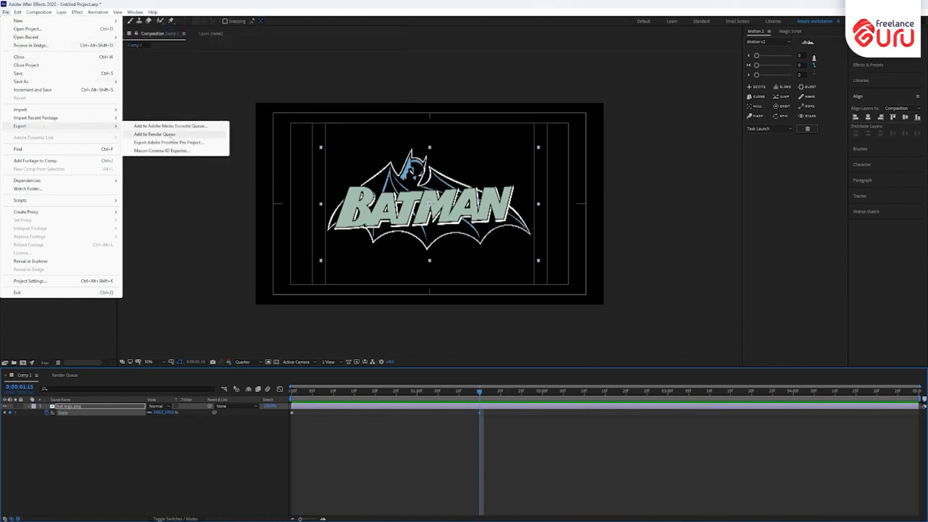
pyautogui.click(164, 136)
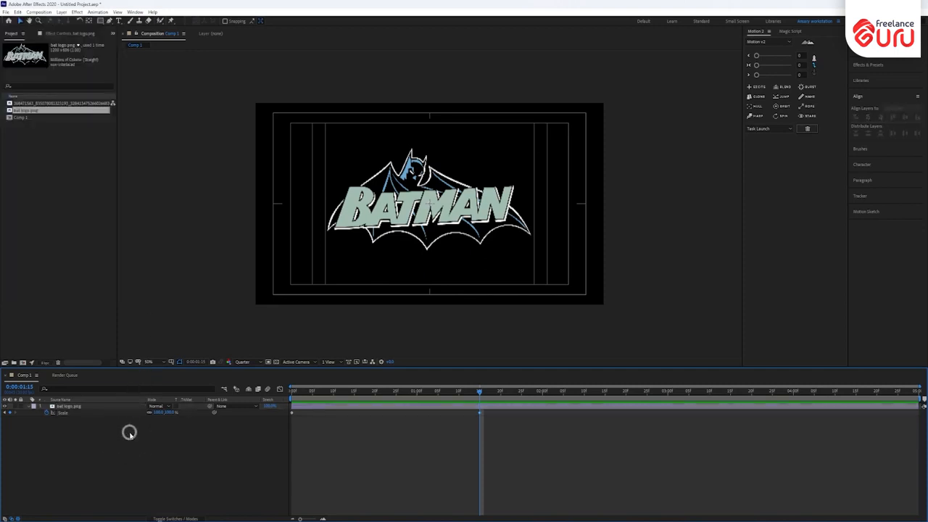
pyautogui.hotkey('ctrl', 'm')
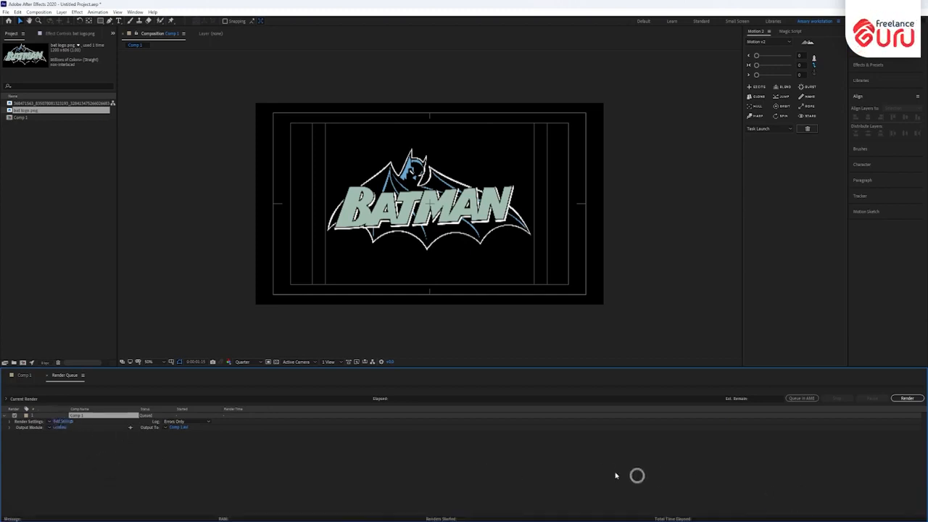
# Review and confirm Comp 1's render settings at Best quality and Full resolution
pyautogui.click(64, 421)
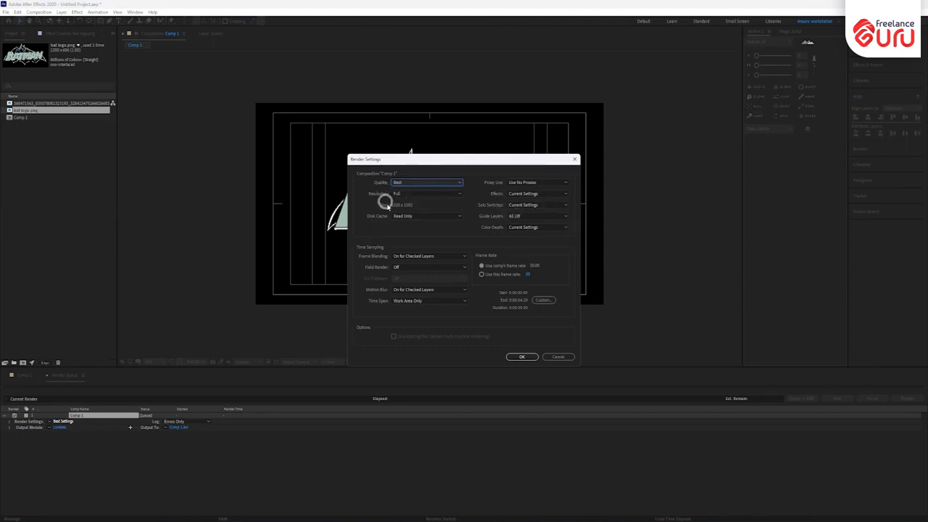
pyautogui.click(523, 356)
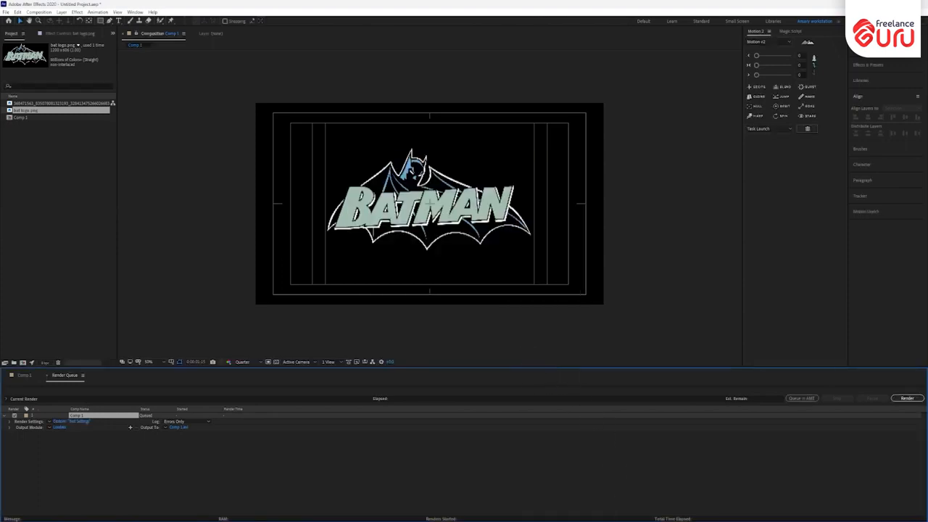
pyautogui.click(641, 521)
pyautogui.click(76, 422)
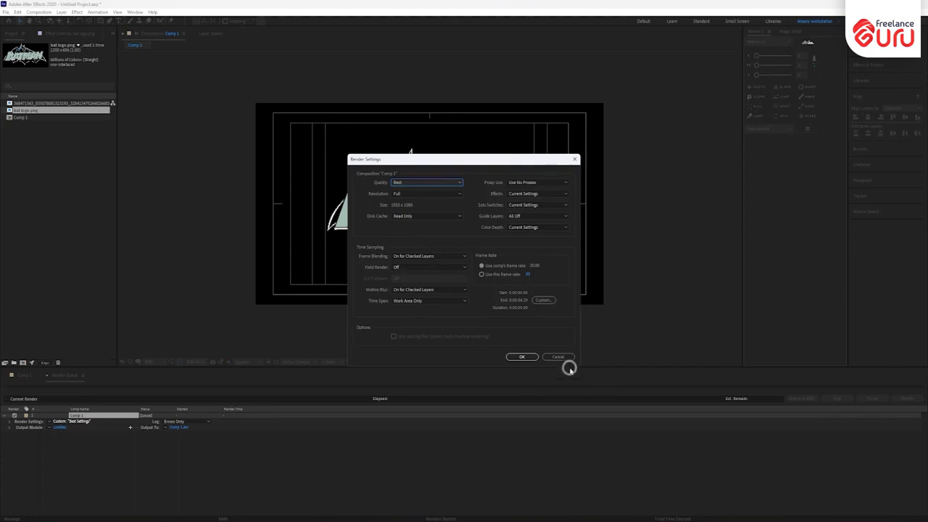
pyautogui.click(523, 357)
# Set the output module format for Comp 1 to QuickTime
pyautogui.click(59, 427)
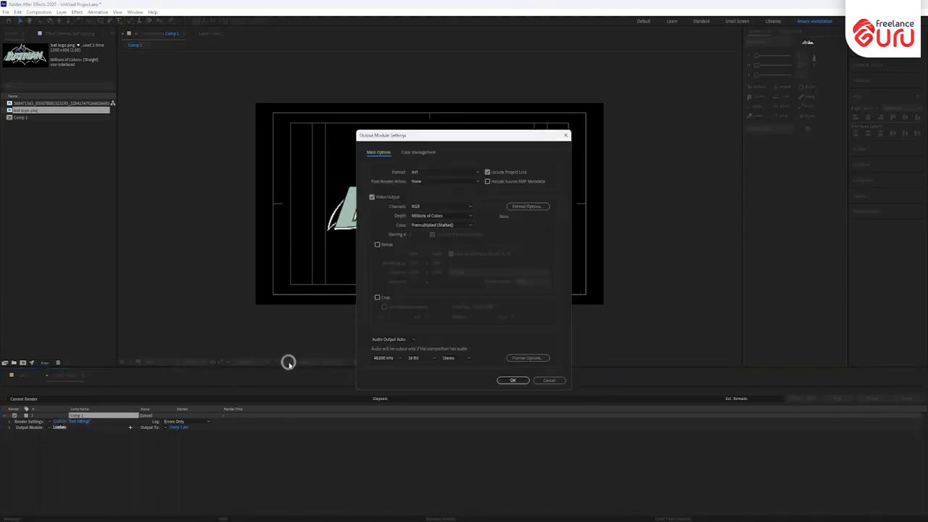
pyautogui.click(430, 174)
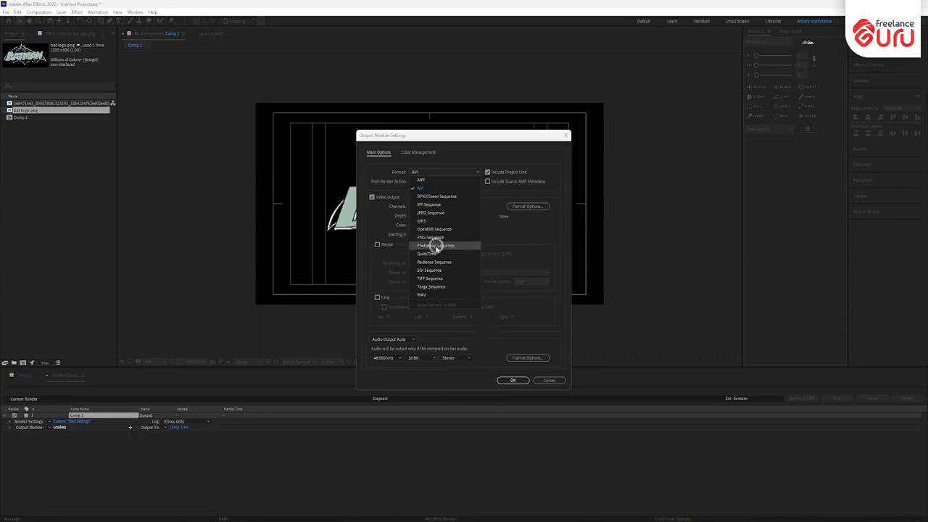
pyautogui.click(431, 253)
pyautogui.click(513, 380)
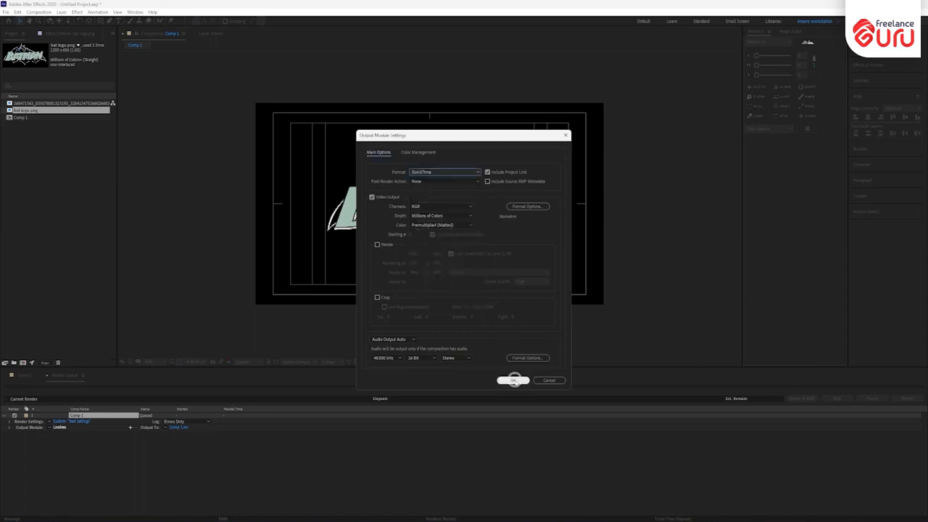
pyautogui.click(514, 381)
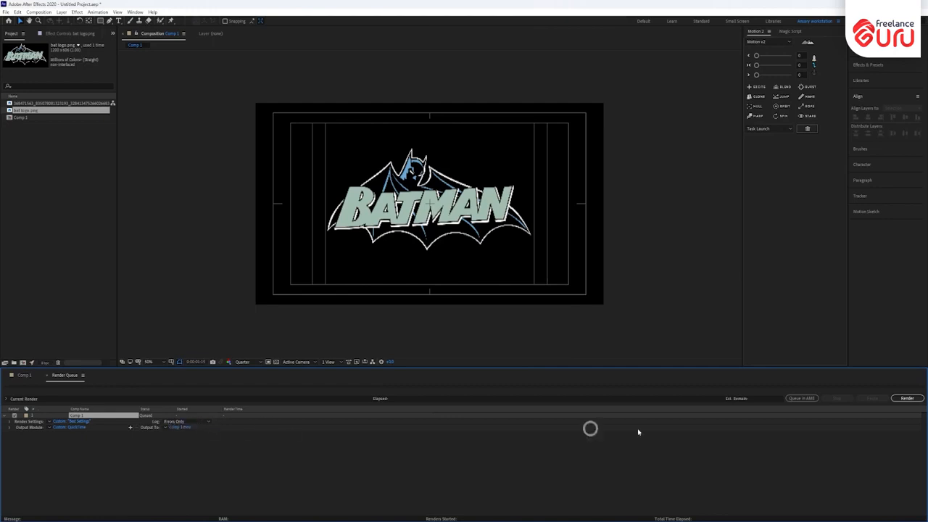
# Set the output file to "bat logo" in the Desktop's particles folder and render Comp 1
pyautogui.click(179, 427)
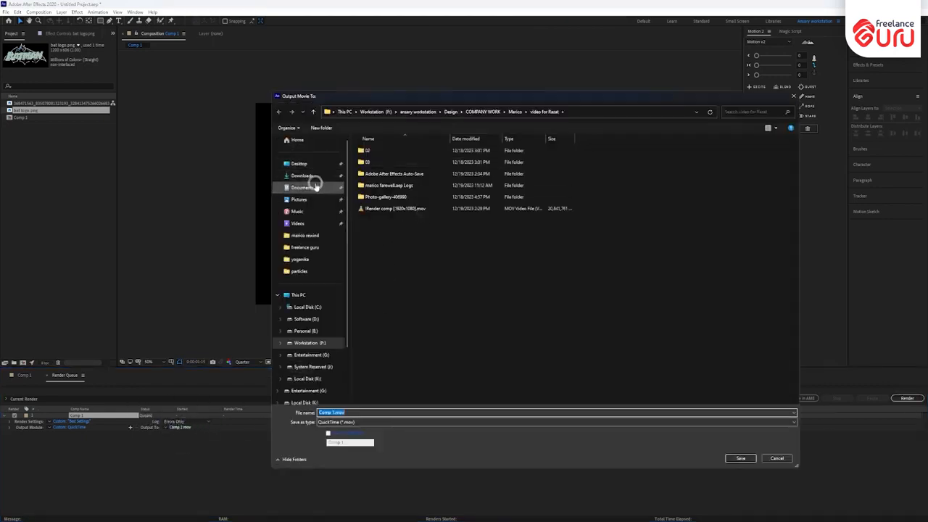
pyautogui.click(300, 162)
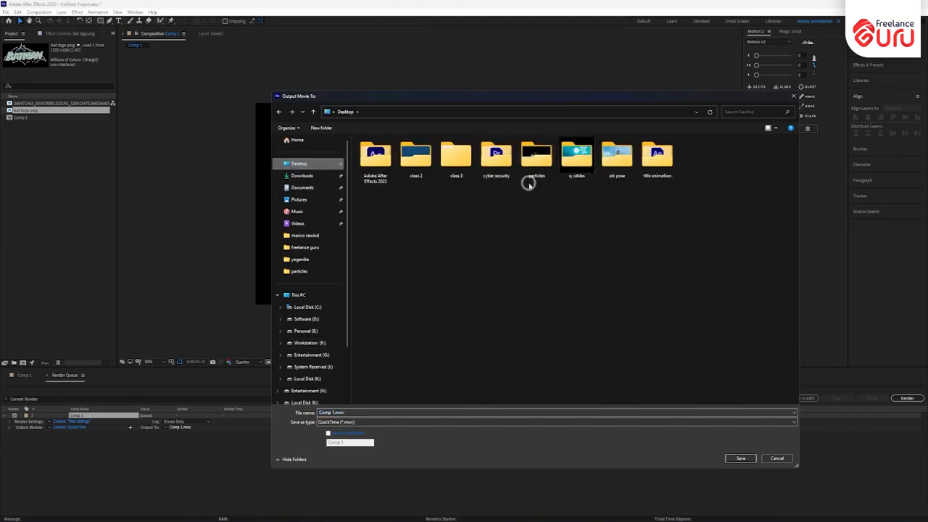
pyautogui.click(531, 164)
pyautogui.doubleClick(532, 164)
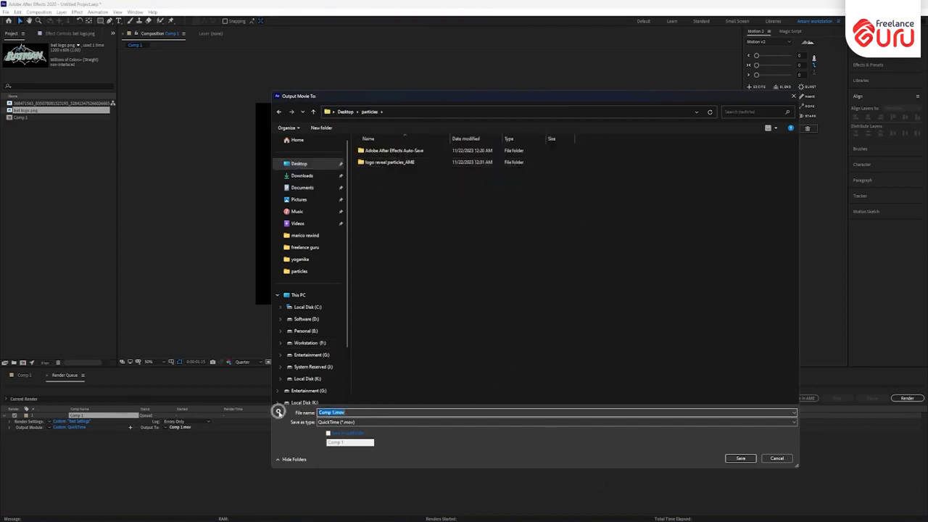
pyautogui.write('bat')
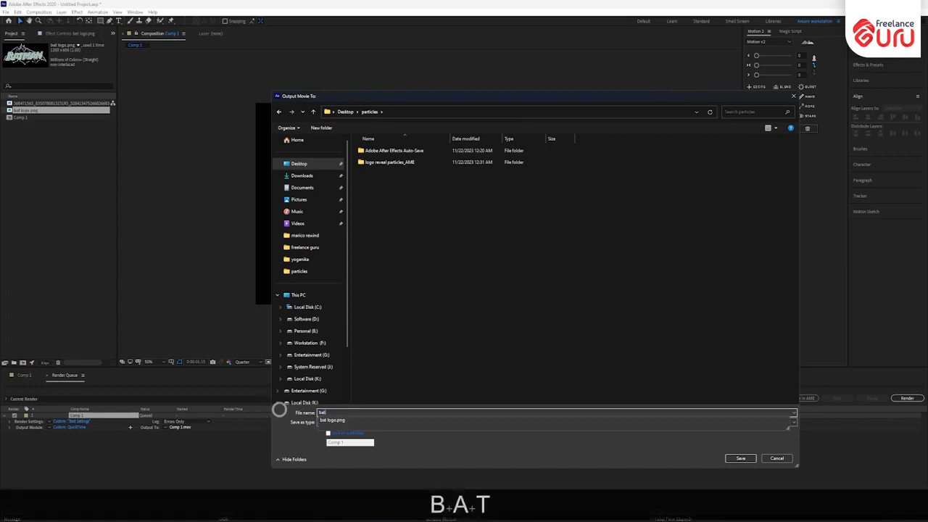
pyautogui.write(' logo')
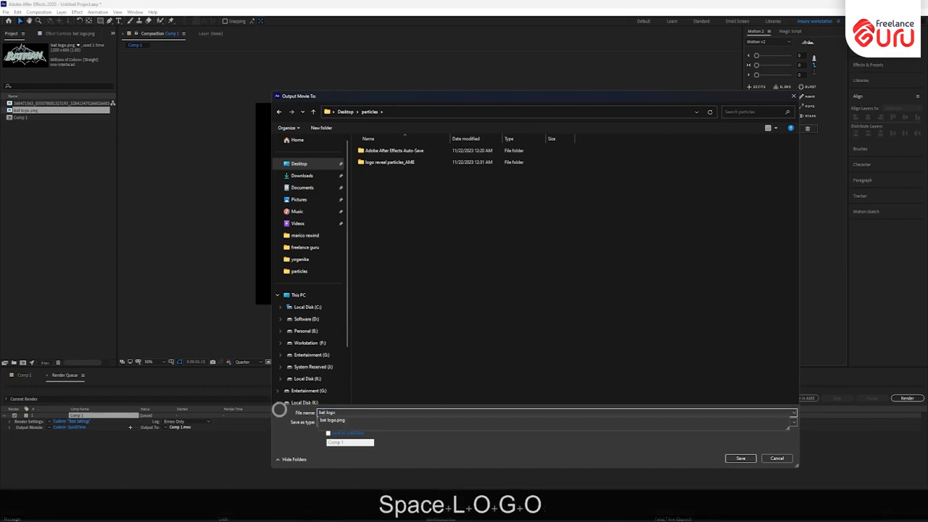
pyautogui.click(740, 458)
pyautogui.click(907, 398)
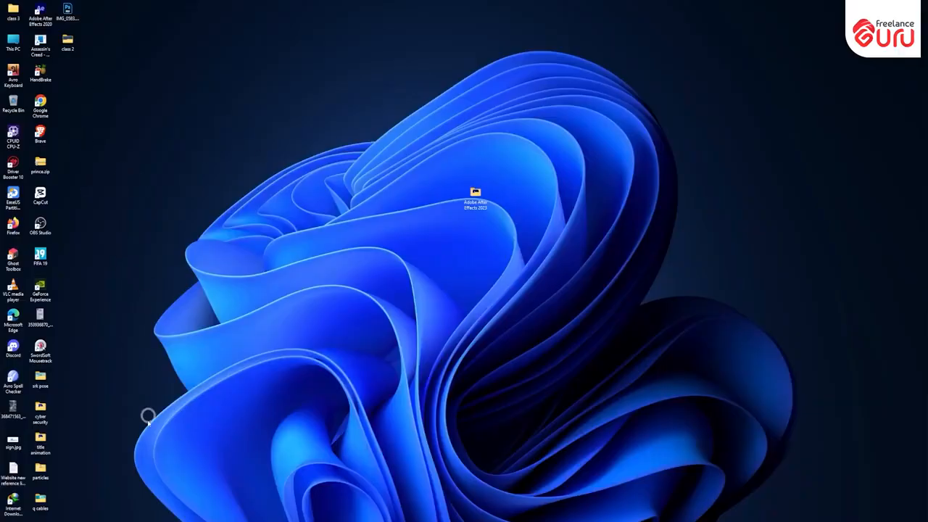
# Open the particles folder on the desktop and play the rendered bat logo.mov
pyautogui.doubleClick(41, 467)
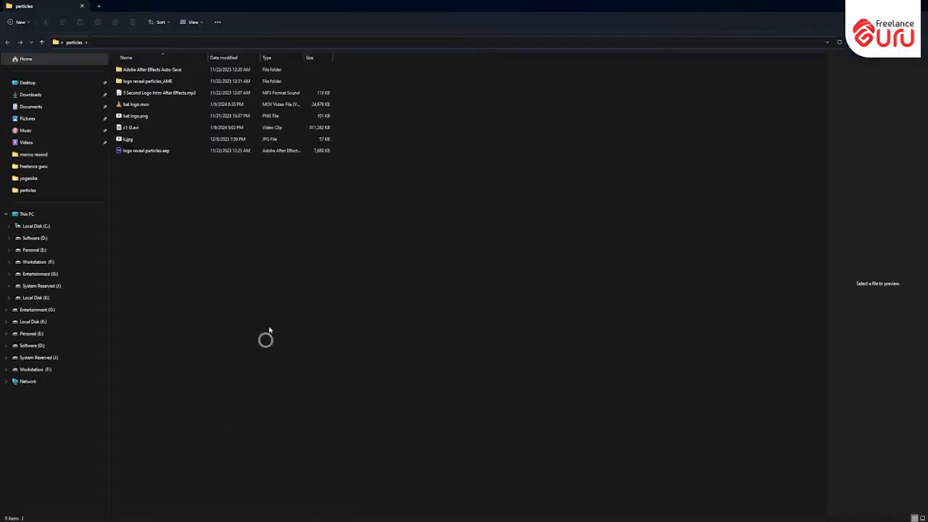
pyautogui.doubleClick(136, 105)
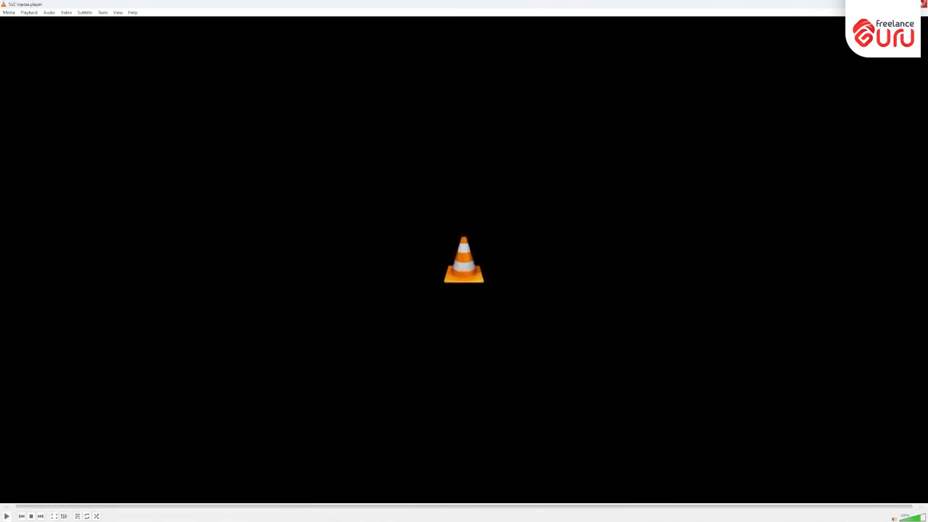
pyautogui.click(924, 4)
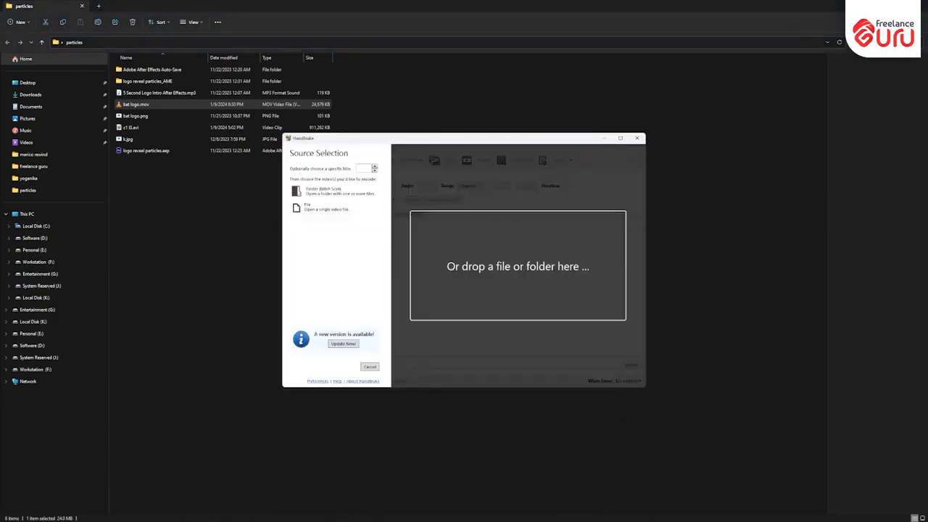
# Switch to Firefox and search the web for "handbrake"
pyautogui.click(338, 520)
pyautogui.click(80, 18)
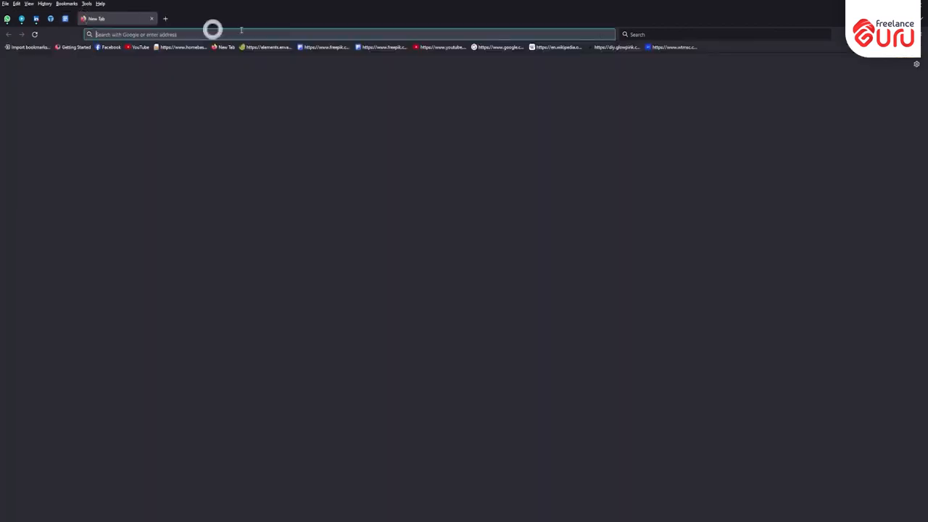
pyautogui.click(647, 33)
pyautogui.write('han')
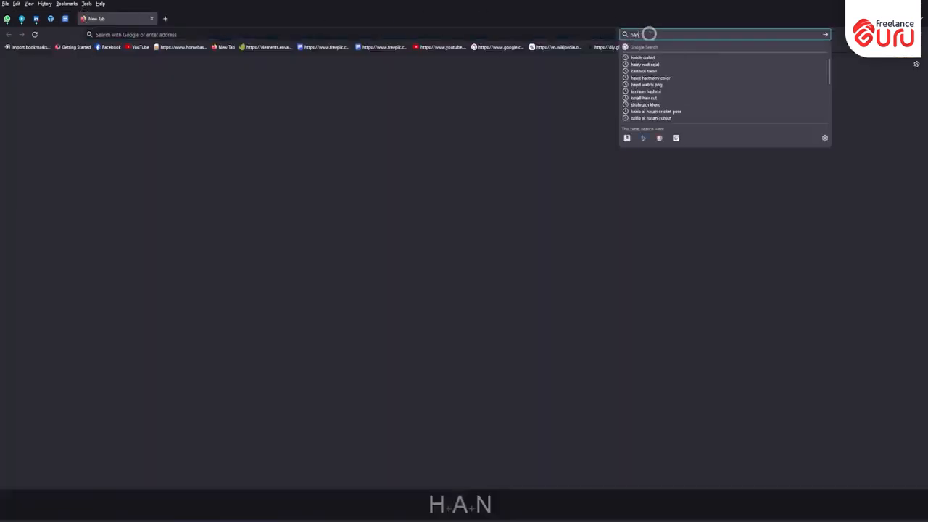
pyautogui.write('dbrake')
pyautogui.press('Return')
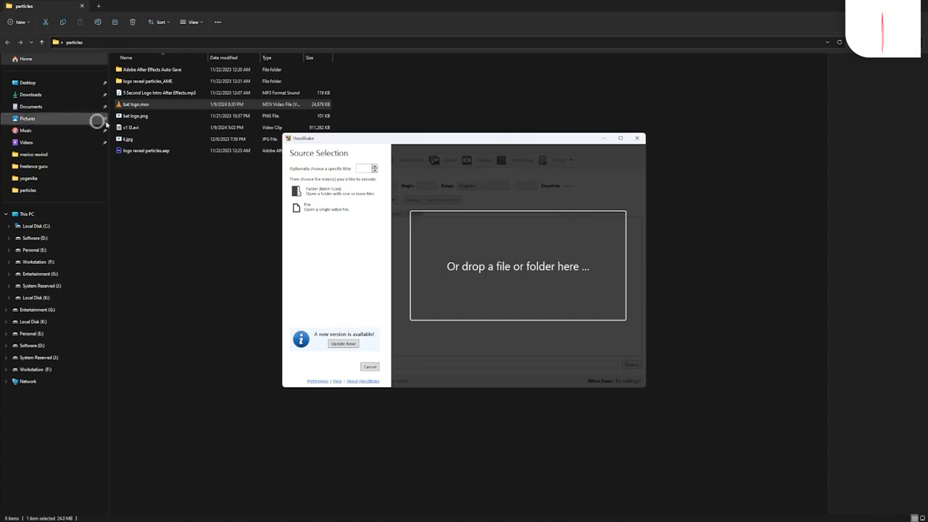
# Convert bat logo.mov to MP4 in HandBrake, saving Bat Logo.mp4 in the Desktop's particles folder
pyautogui.click(145, 106)
pyautogui.moveTo(145, 105); pyautogui.dragTo(382, 208)
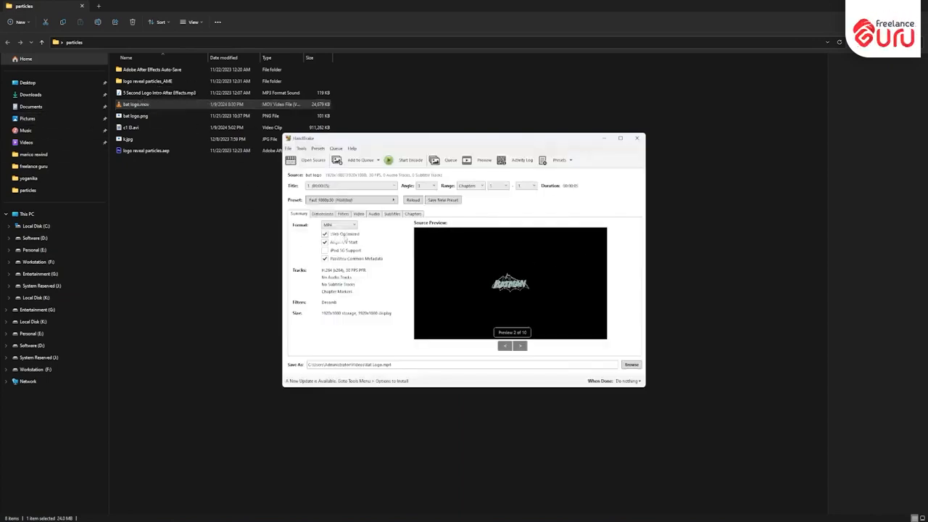
pyautogui.click(632, 364)
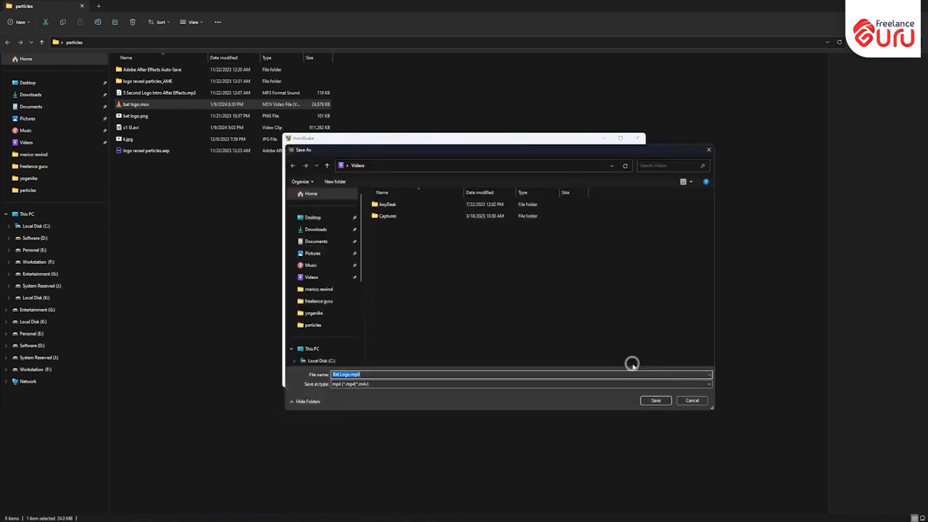
pyautogui.click(324, 326)
pyautogui.click(656, 400)
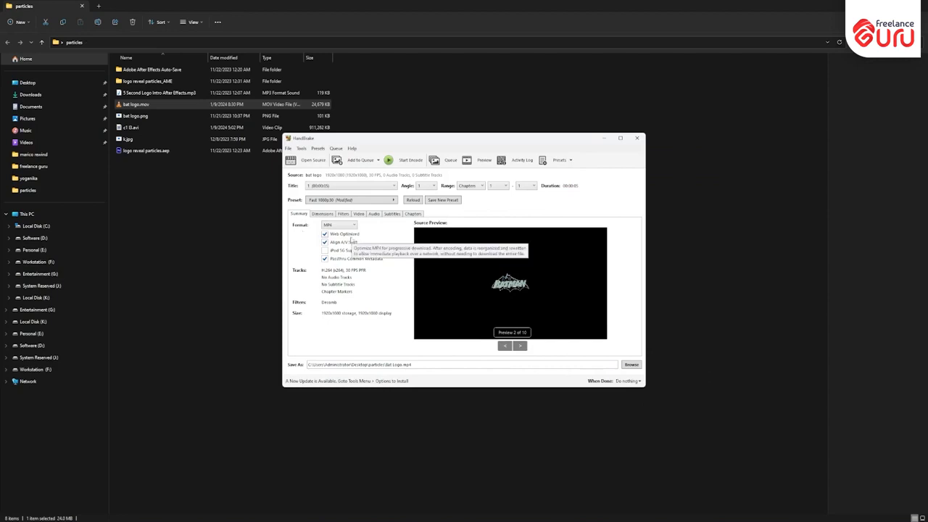
pyautogui.click(410, 160)
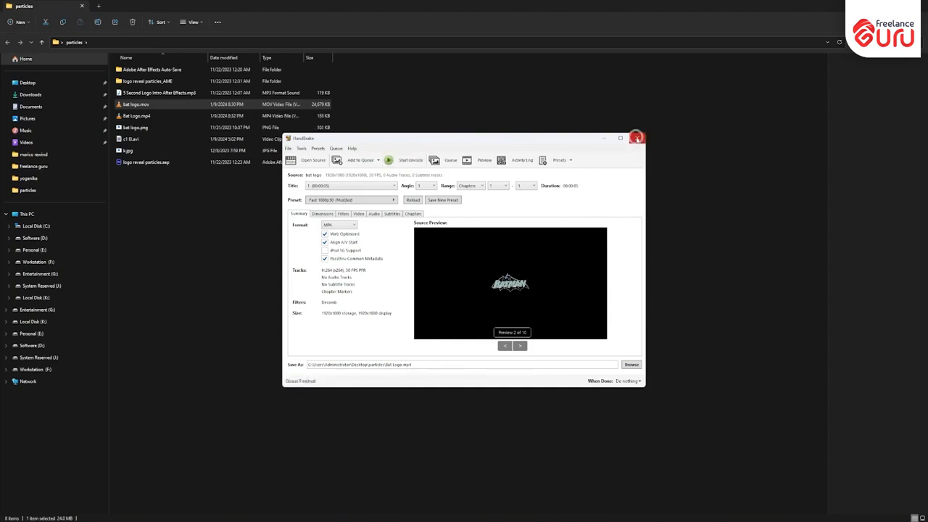
pyautogui.click(636, 138)
# Play the converted Bat Logo.mp4 in VLC to check the result
pyautogui.doubleClick(139, 117)
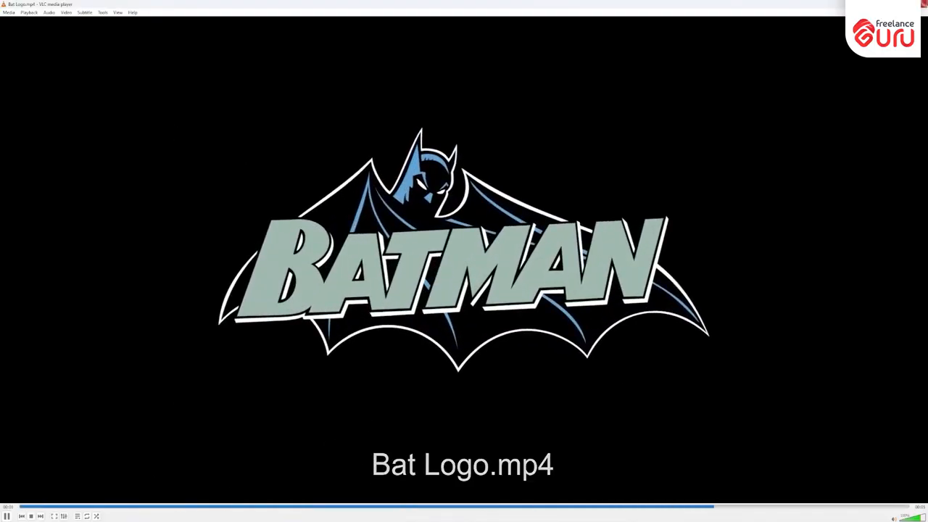
pyautogui.click(924, 3)
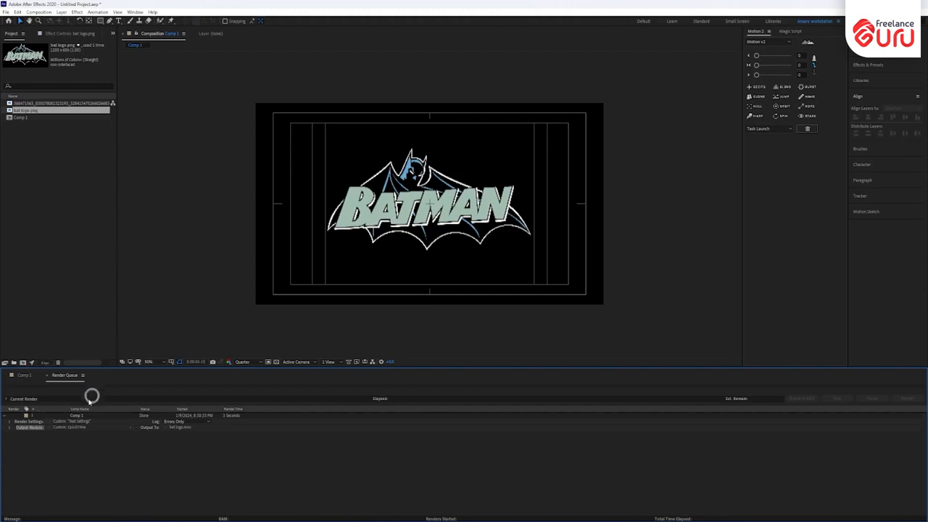
# Return to Comp 1's timeline in After Effects and look over the available export options
pyautogui.click(46, 375)
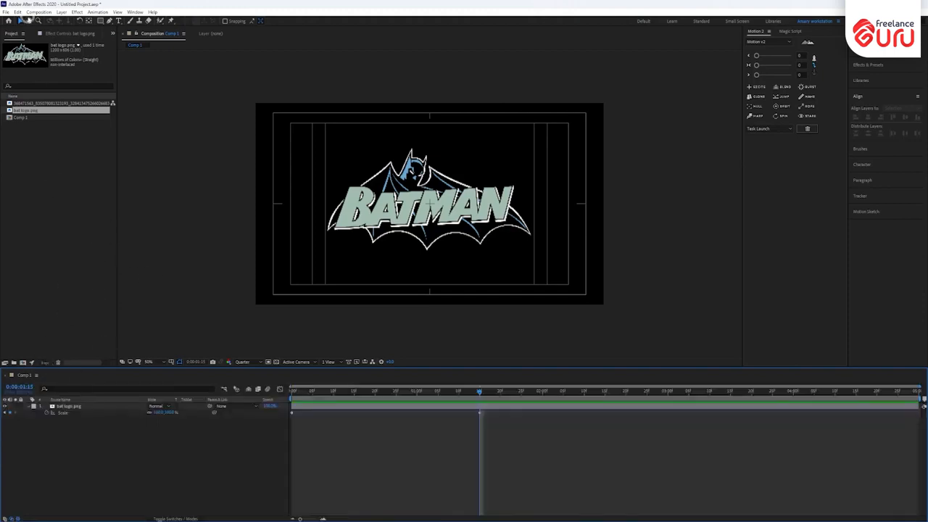
pyautogui.click(5, 13)
pyautogui.moveTo(36, 126)
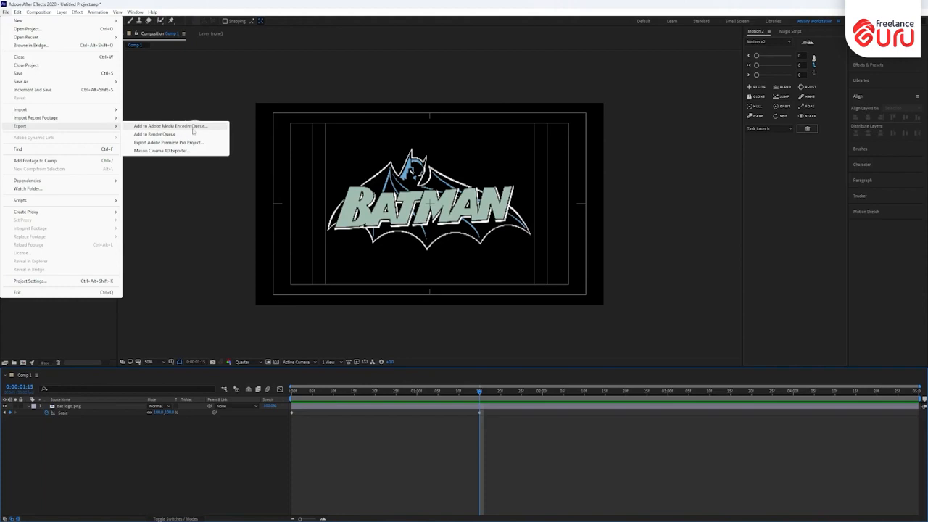
pyautogui.click(99, 362)
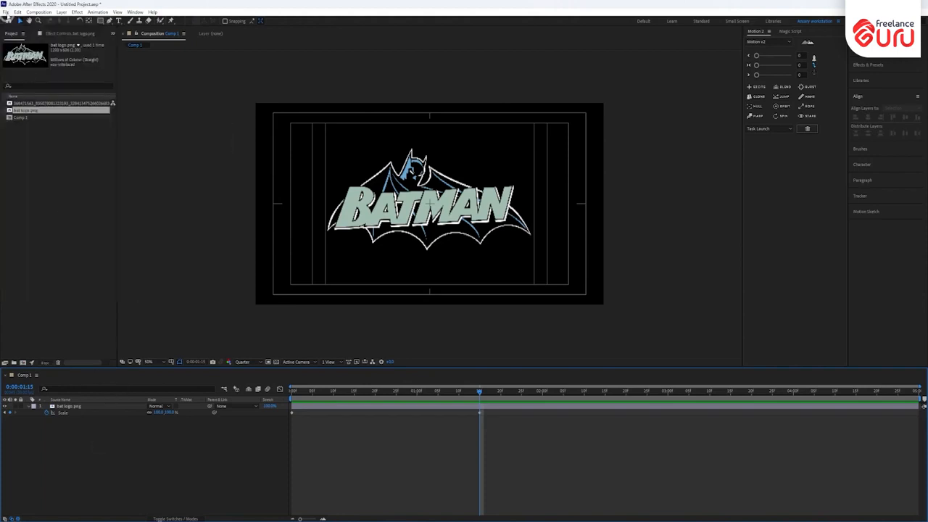
# Begin saving the project in the Desktop's particles folder and create a subfolder there named "bat logo ae file"
pyautogui.click(5, 13)
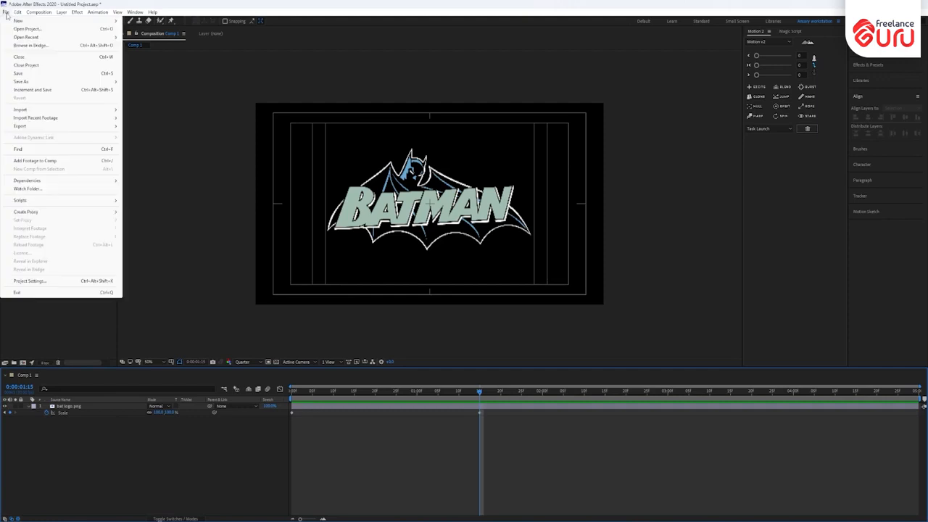
pyautogui.click(52, 73)
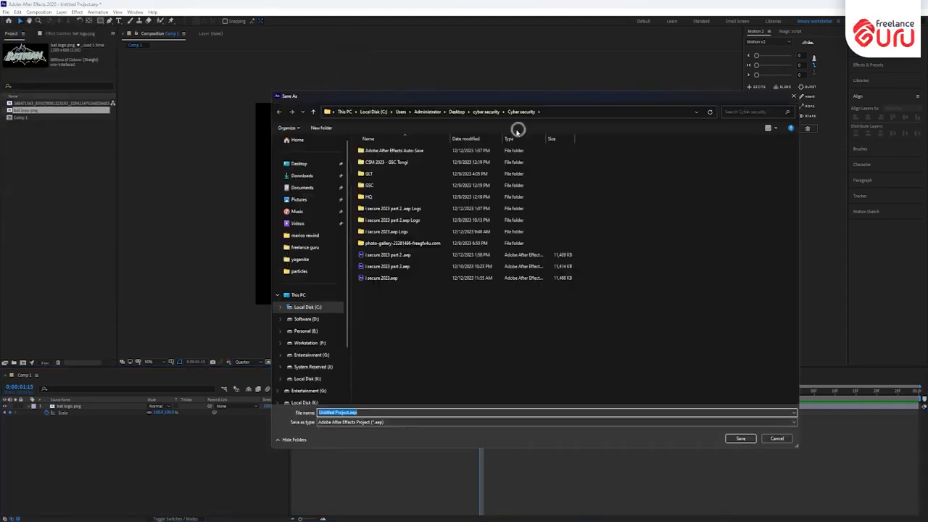
pyautogui.click(301, 163)
pyautogui.doubleClick(546, 154)
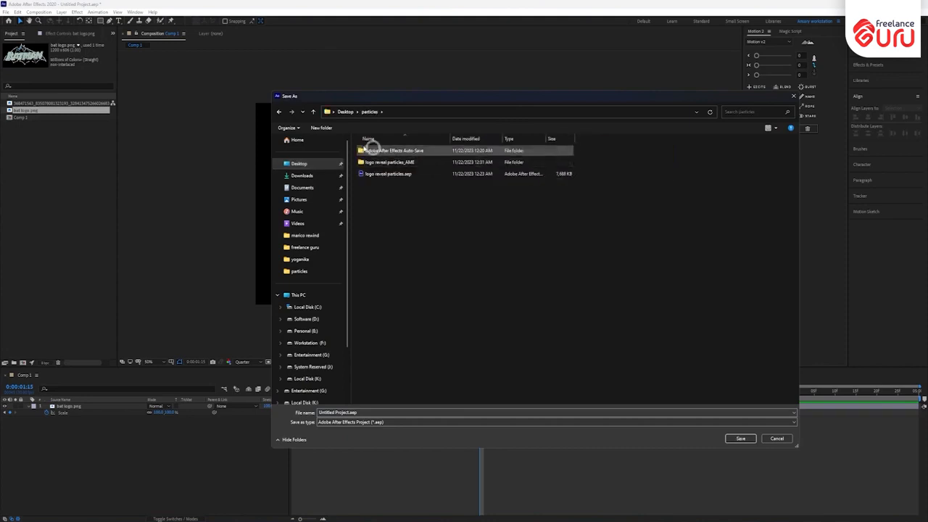
pyautogui.click(321, 127)
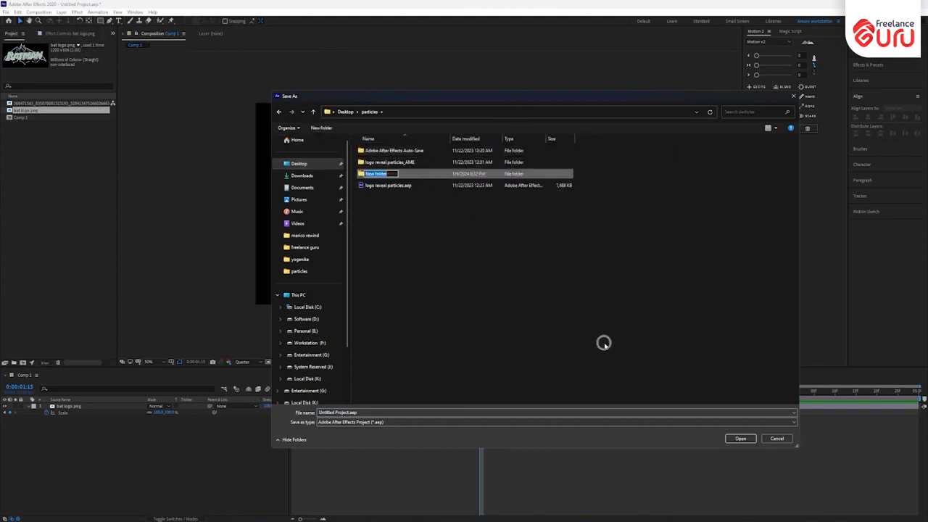
pyautogui.write('bat logo a')
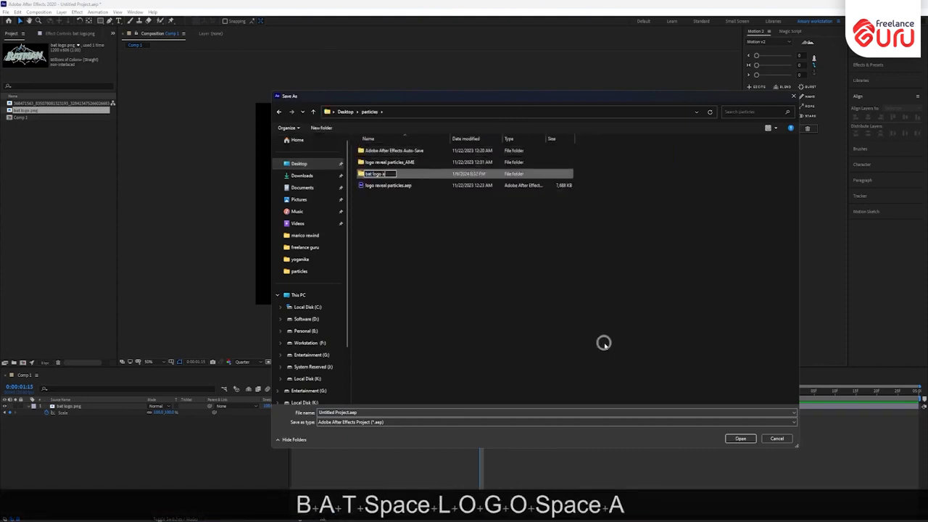
pyautogui.write('e file')
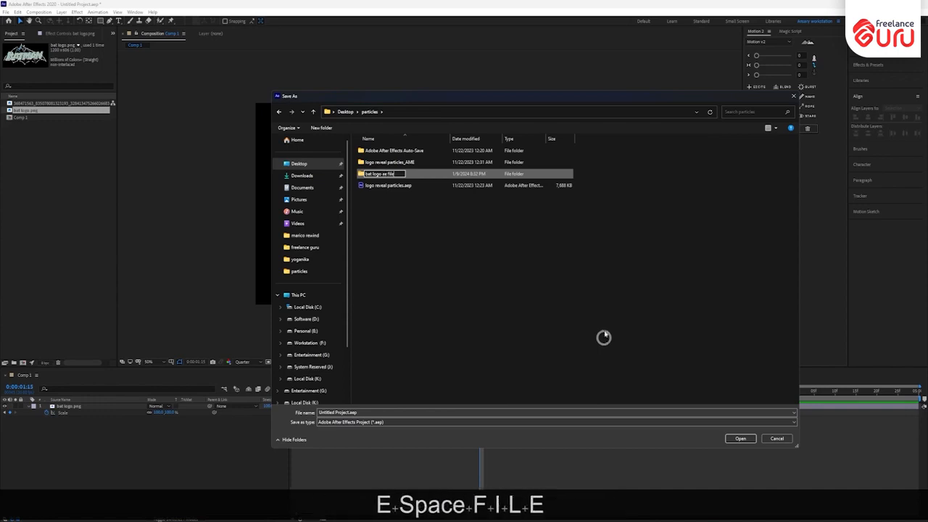
pyautogui.click(422, 173)
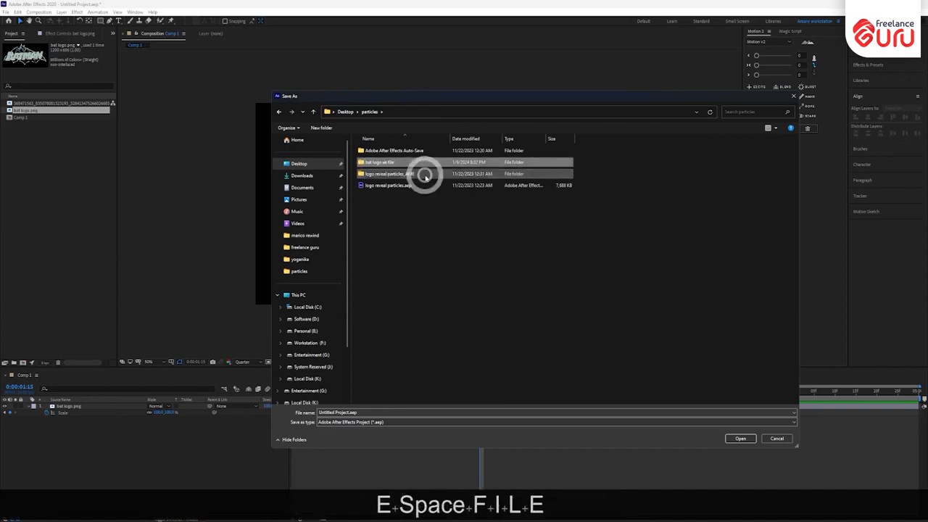
# Save the project as "bat logo" inside the "bat logo ae file" folder
pyautogui.doubleClick(431, 162)
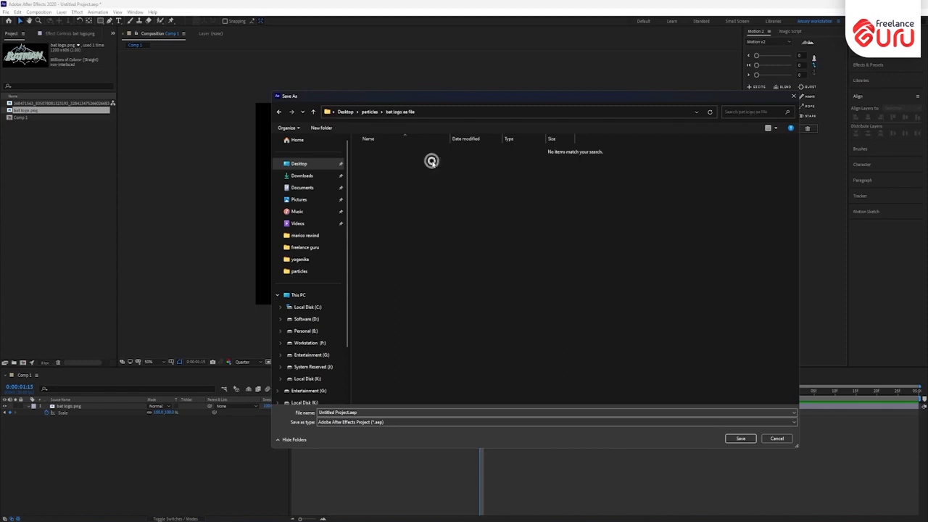
pyautogui.doubleClick(375, 412)
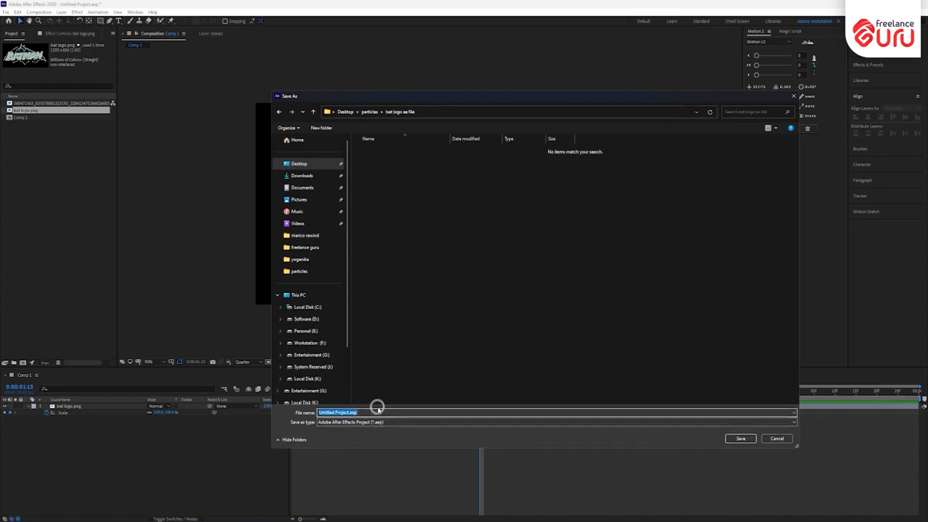
pyautogui.write('bat logo')
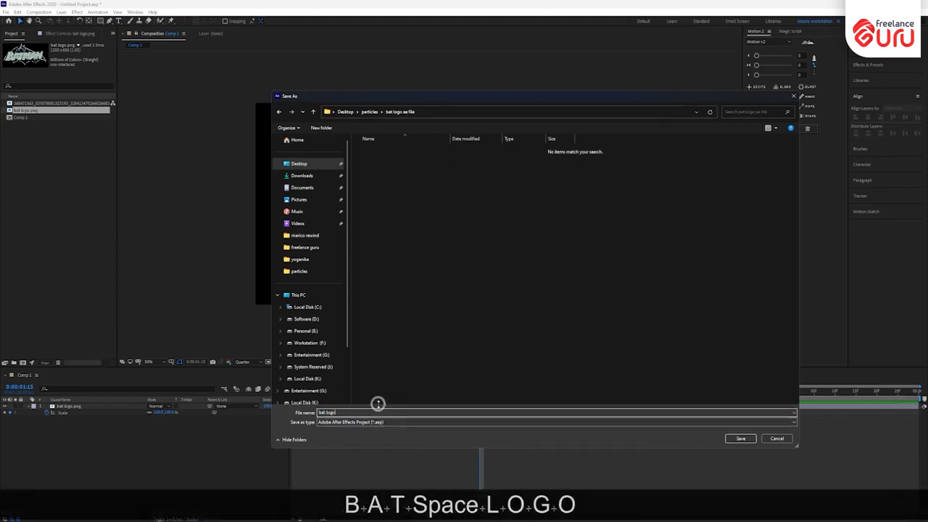
pyautogui.click(739, 439)
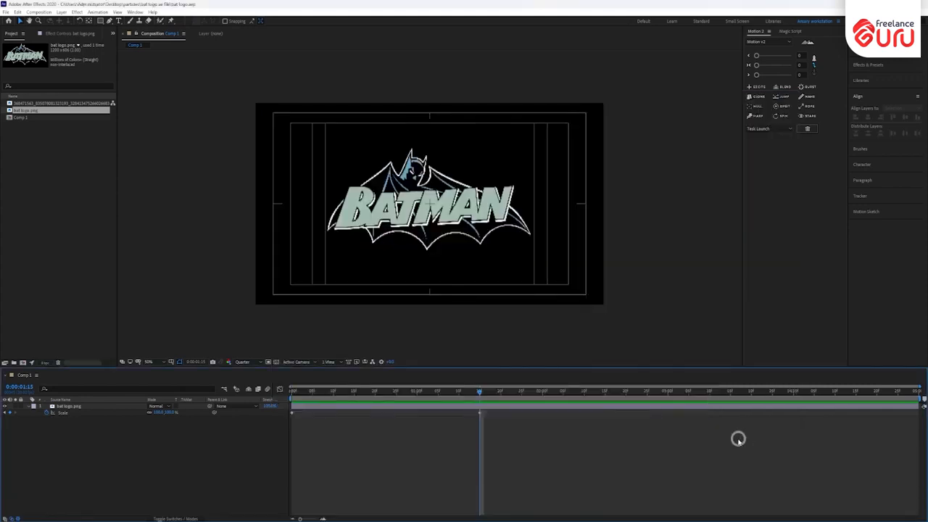
# Send Comp 1 to the Adobe Media Encoder queue and open its export settings, keeping H.264 as the format
pyautogui.click(5, 13)
pyautogui.moveTo(79, 127)
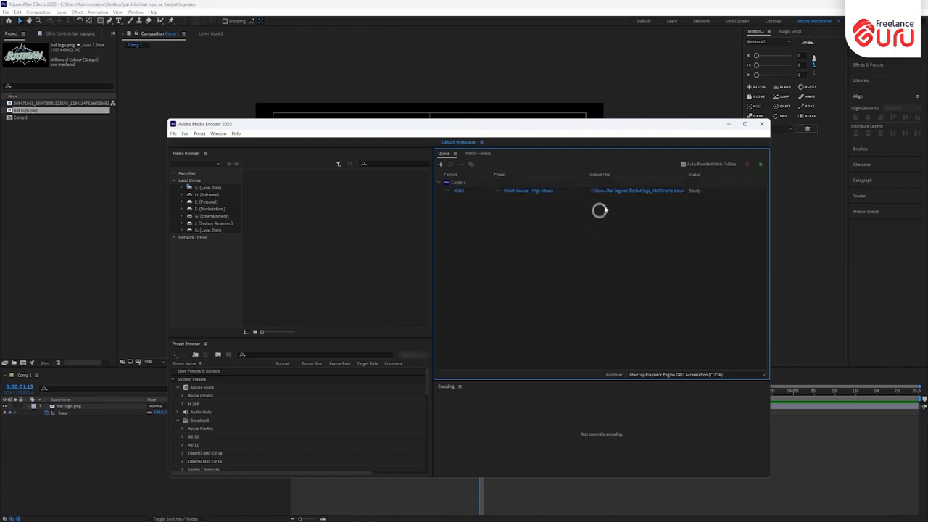
pyautogui.click(516, 190)
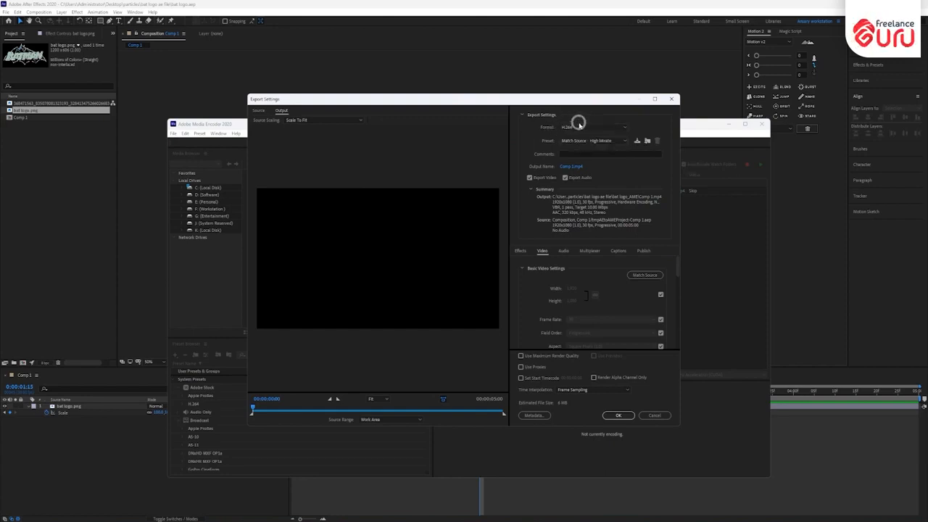
pyautogui.click(583, 128)
pyautogui.click(446, 116)
# Name the MP4 output file "bat logo" in the bat logo_AME folder
pyautogui.click(572, 167)
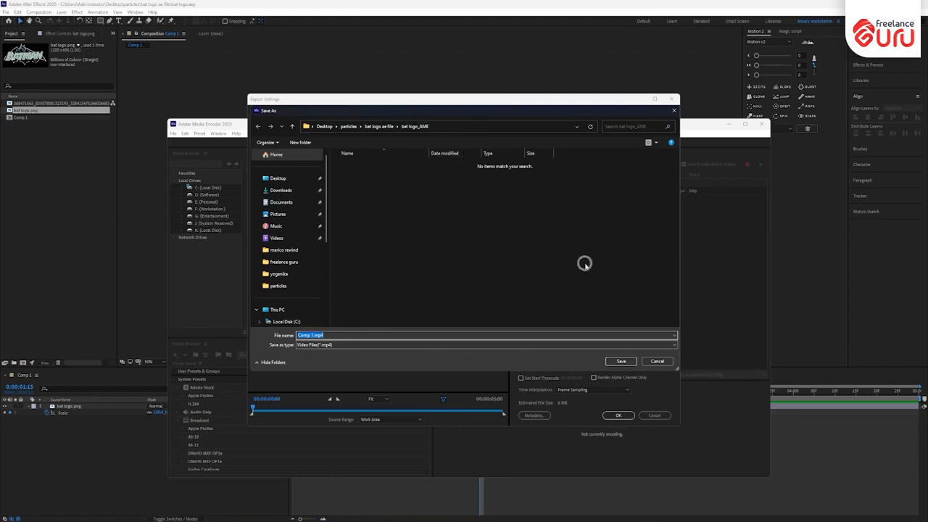
pyautogui.write('bat logo')
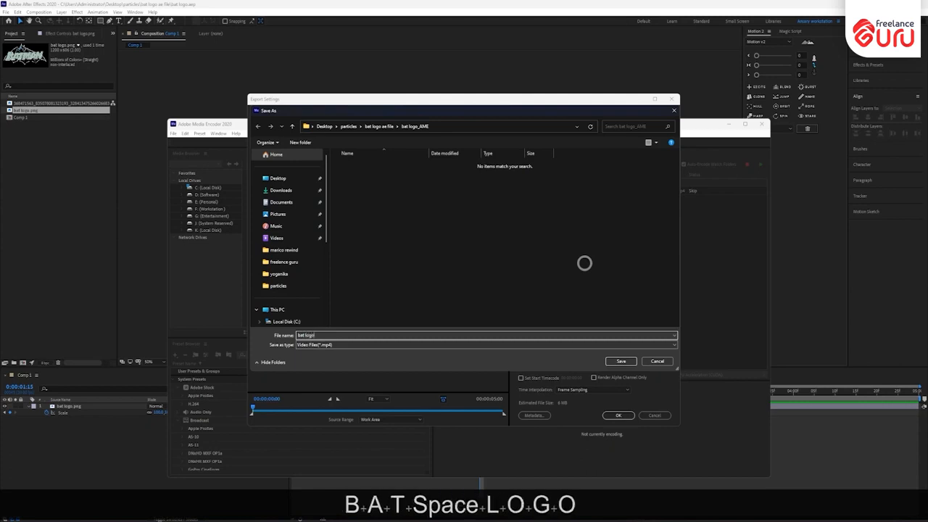
pyautogui.click(621, 362)
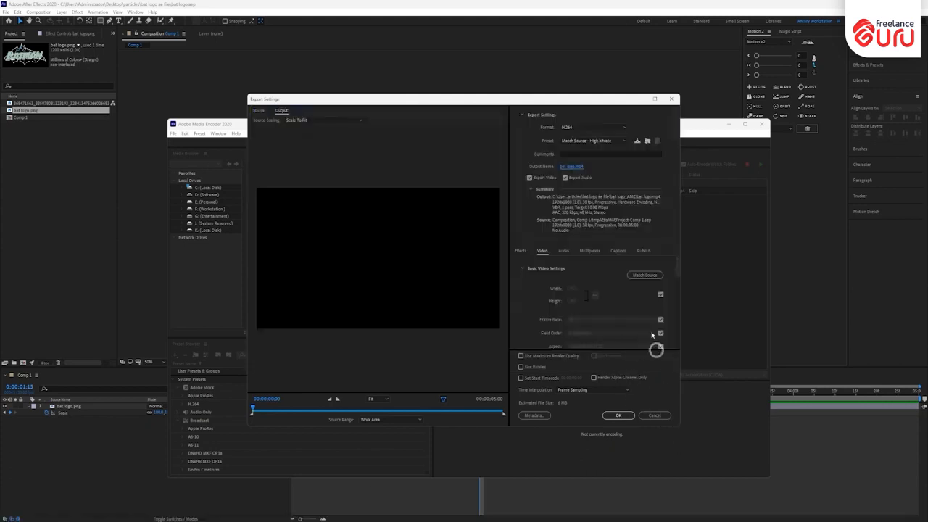
# Set bitrate encoding to VBR, 2 pass with about 7 Mbps target and 22.5 Mbps maximum, and start encoding the queue
pyautogui.scroll(-5, 617, 296)
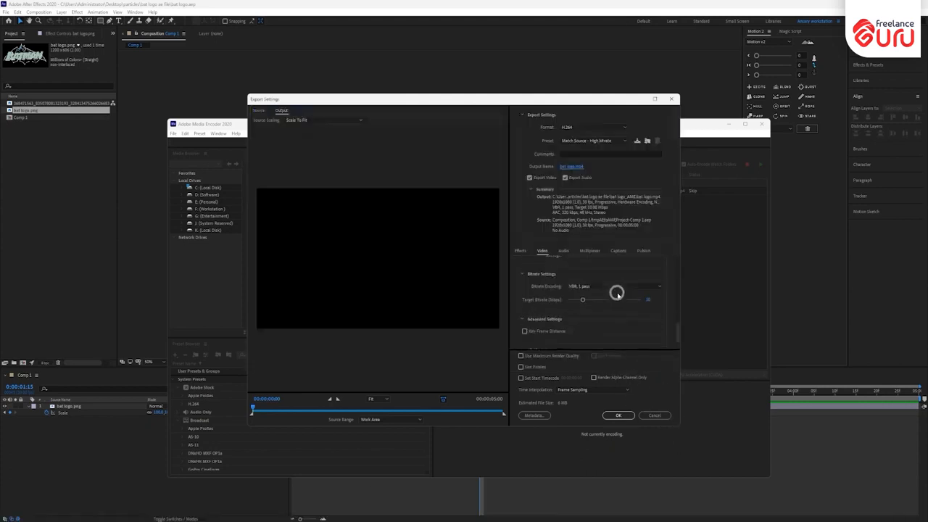
pyautogui.click(587, 289)
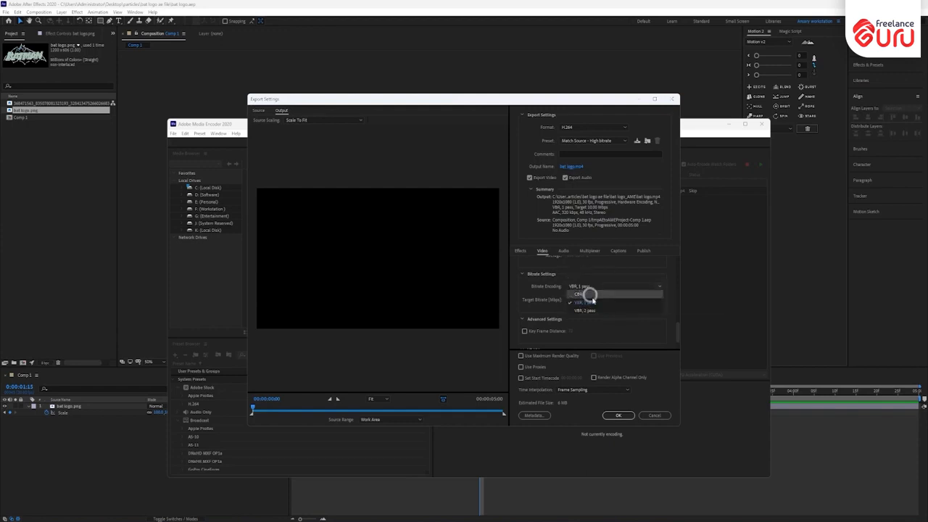
pyautogui.click(600, 309)
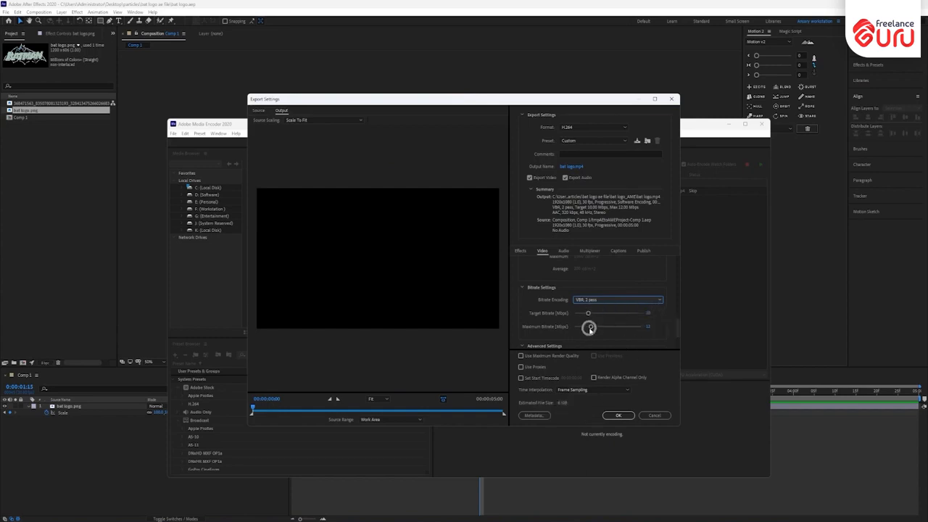
pyautogui.moveTo(589, 327); pyautogui.dragTo(601, 328)
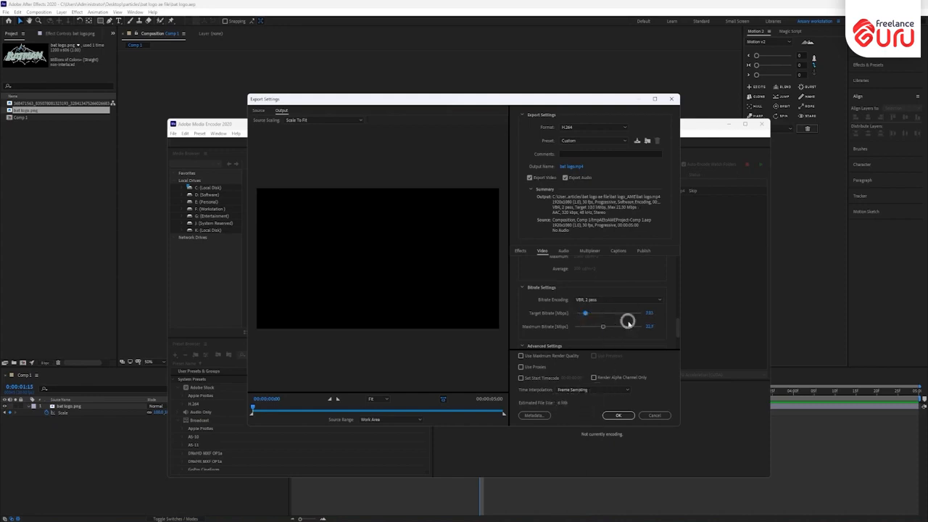
pyautogui.click(618, 416)
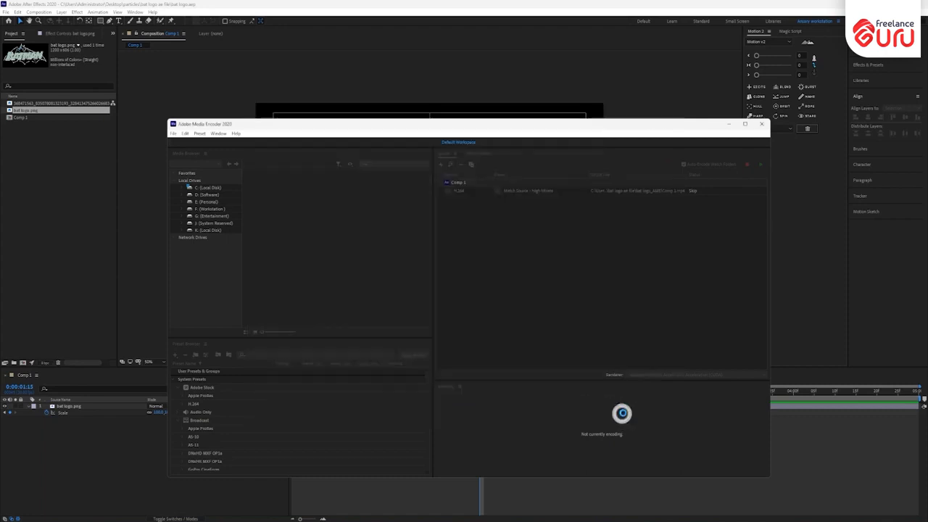
pyautogui.click(759, 166)
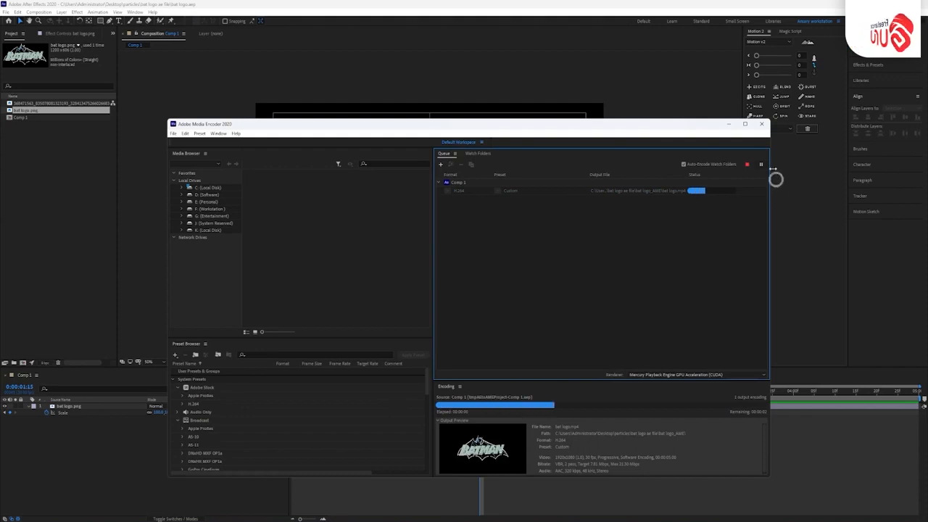